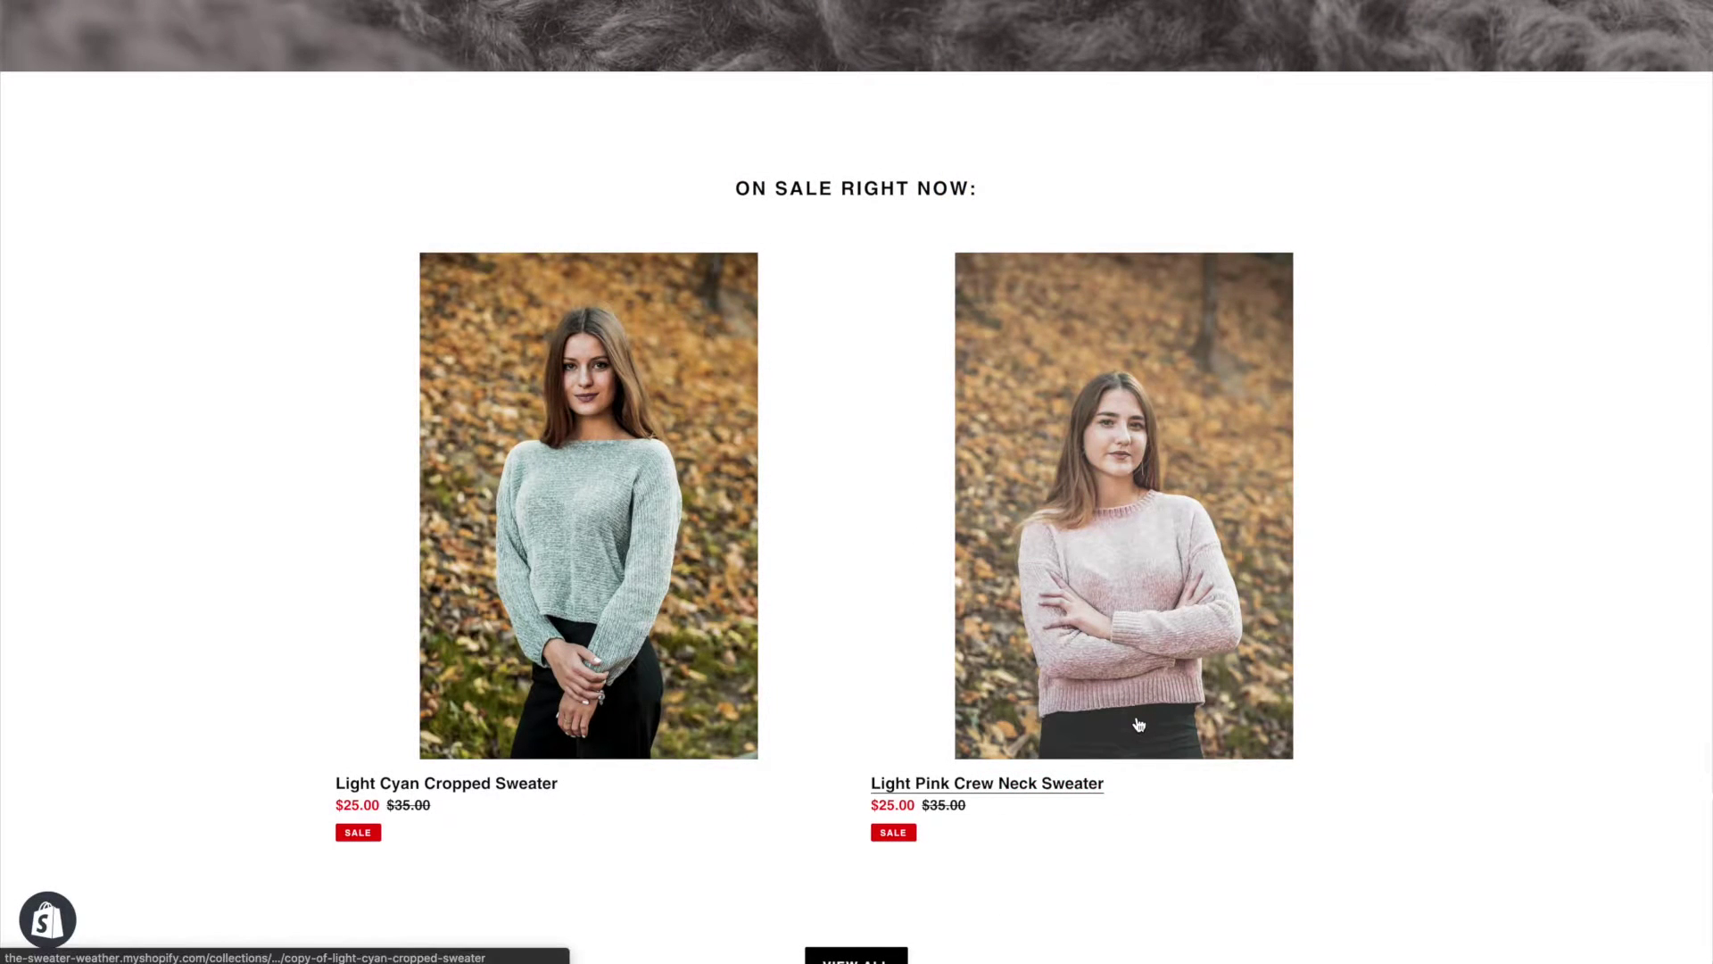
- Open the Light Pink Crew Neck Sweater product and add it to the cart in size M
click(1140, 725)
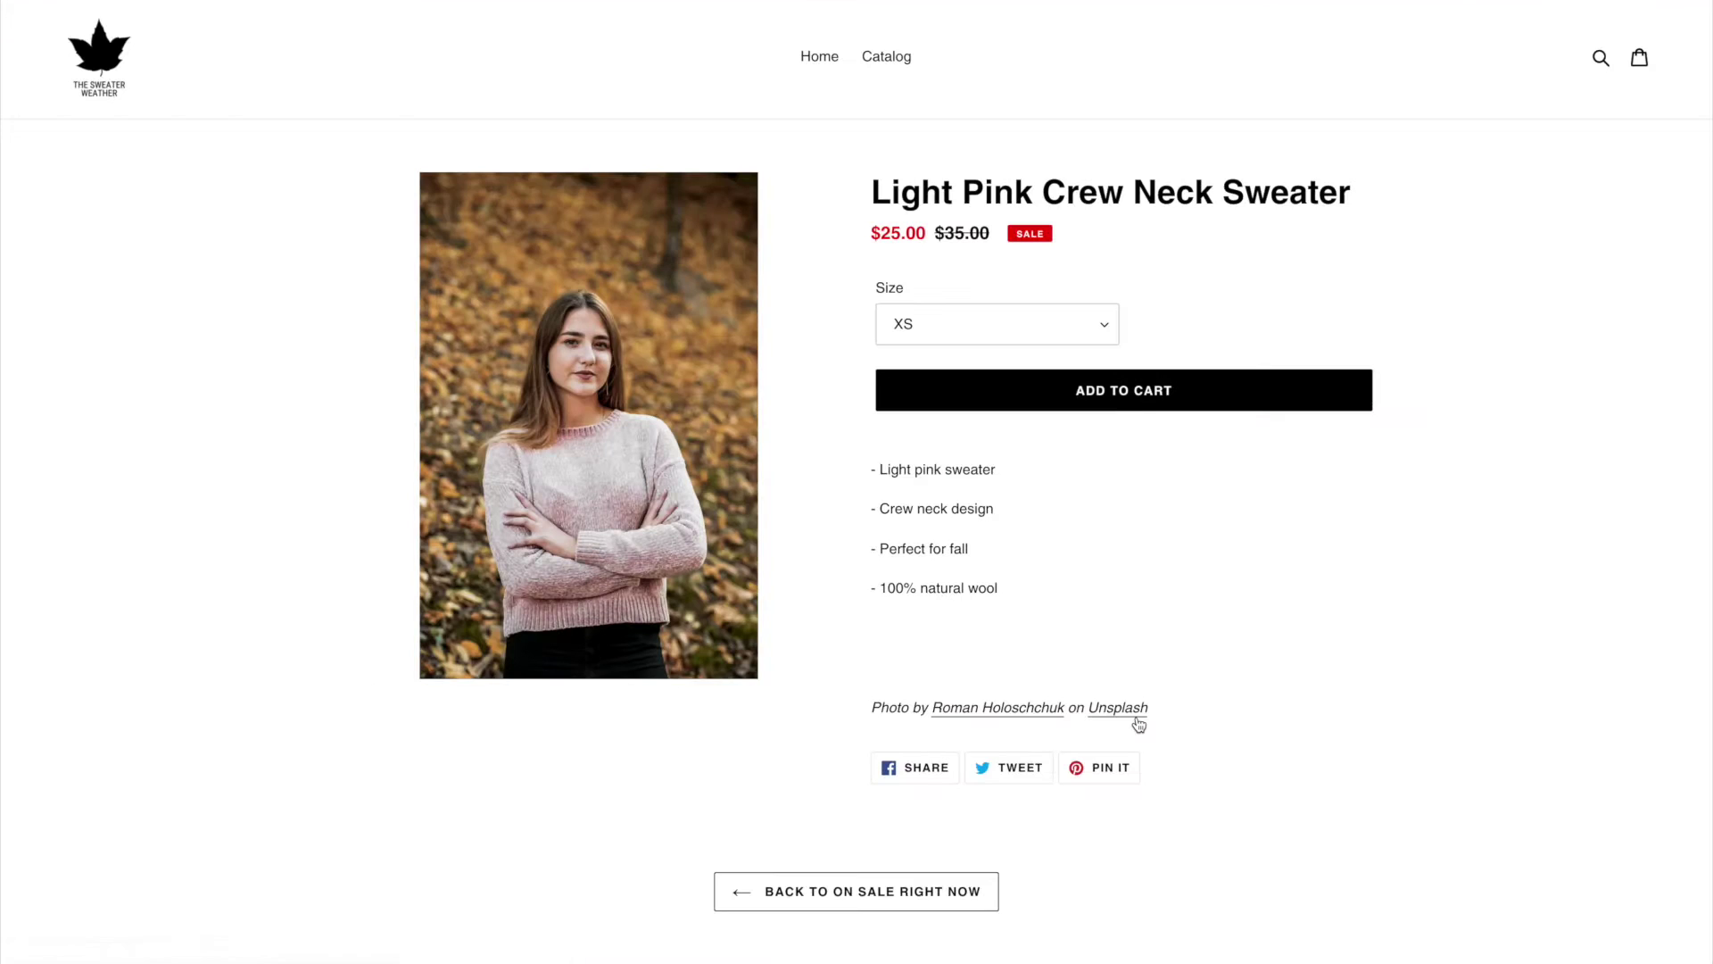
click(1093, 335)
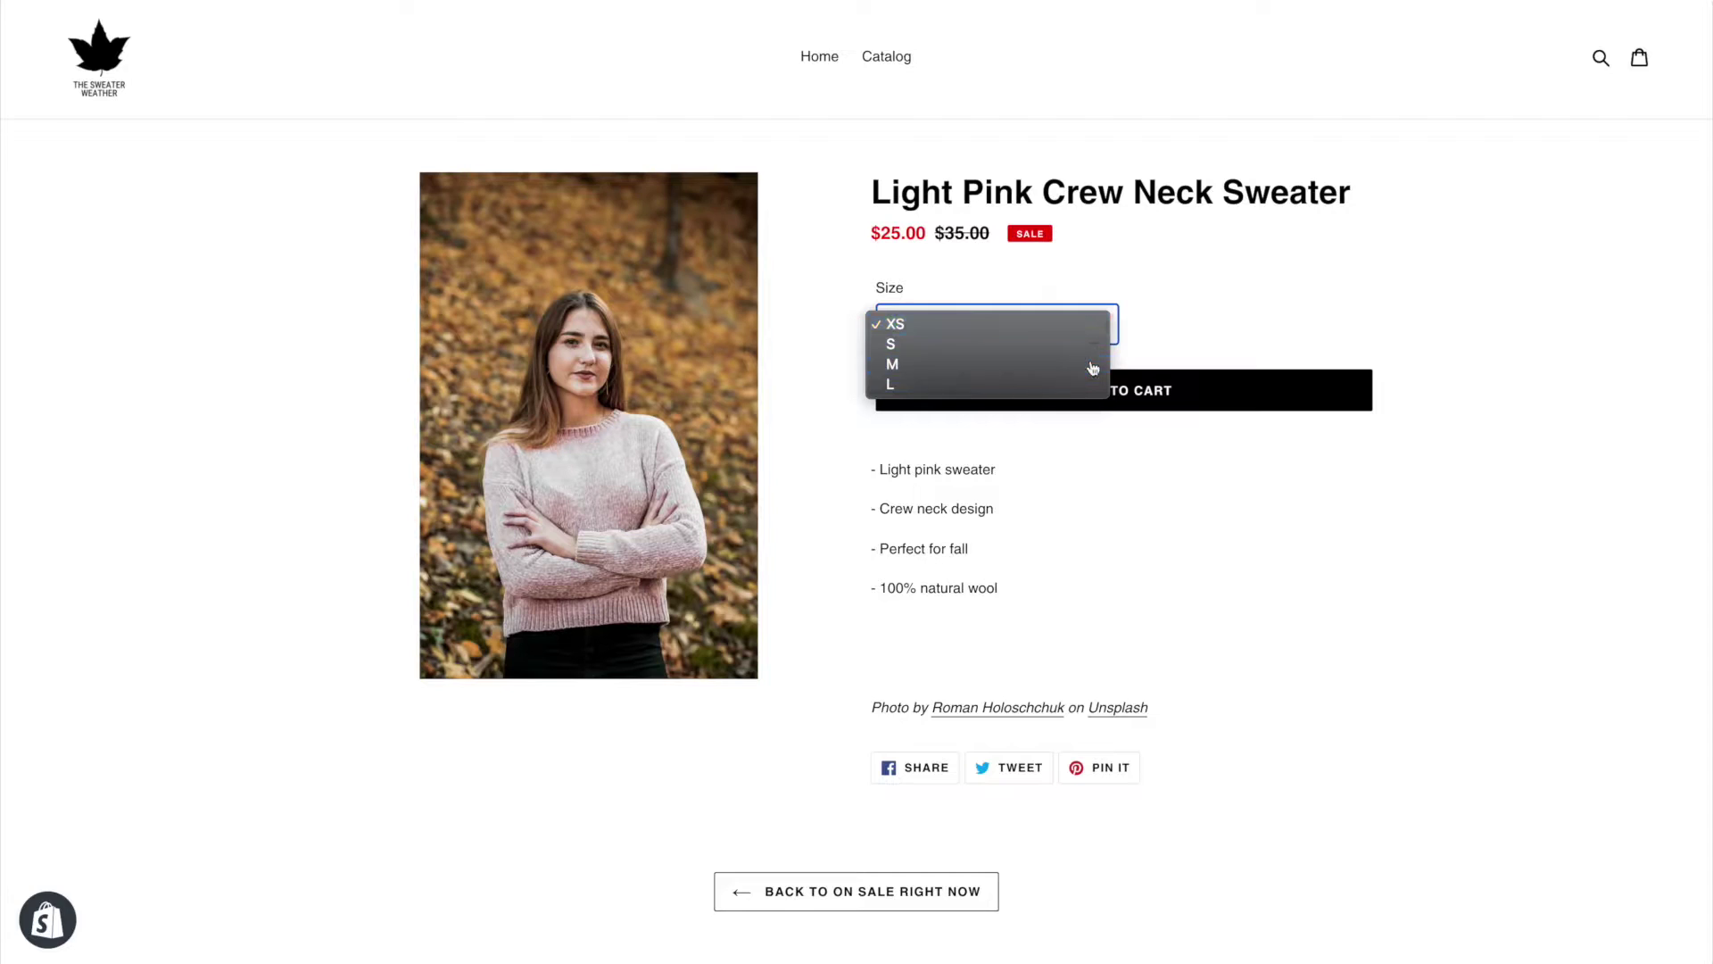
click(1091, 364)
click(1127, 398)
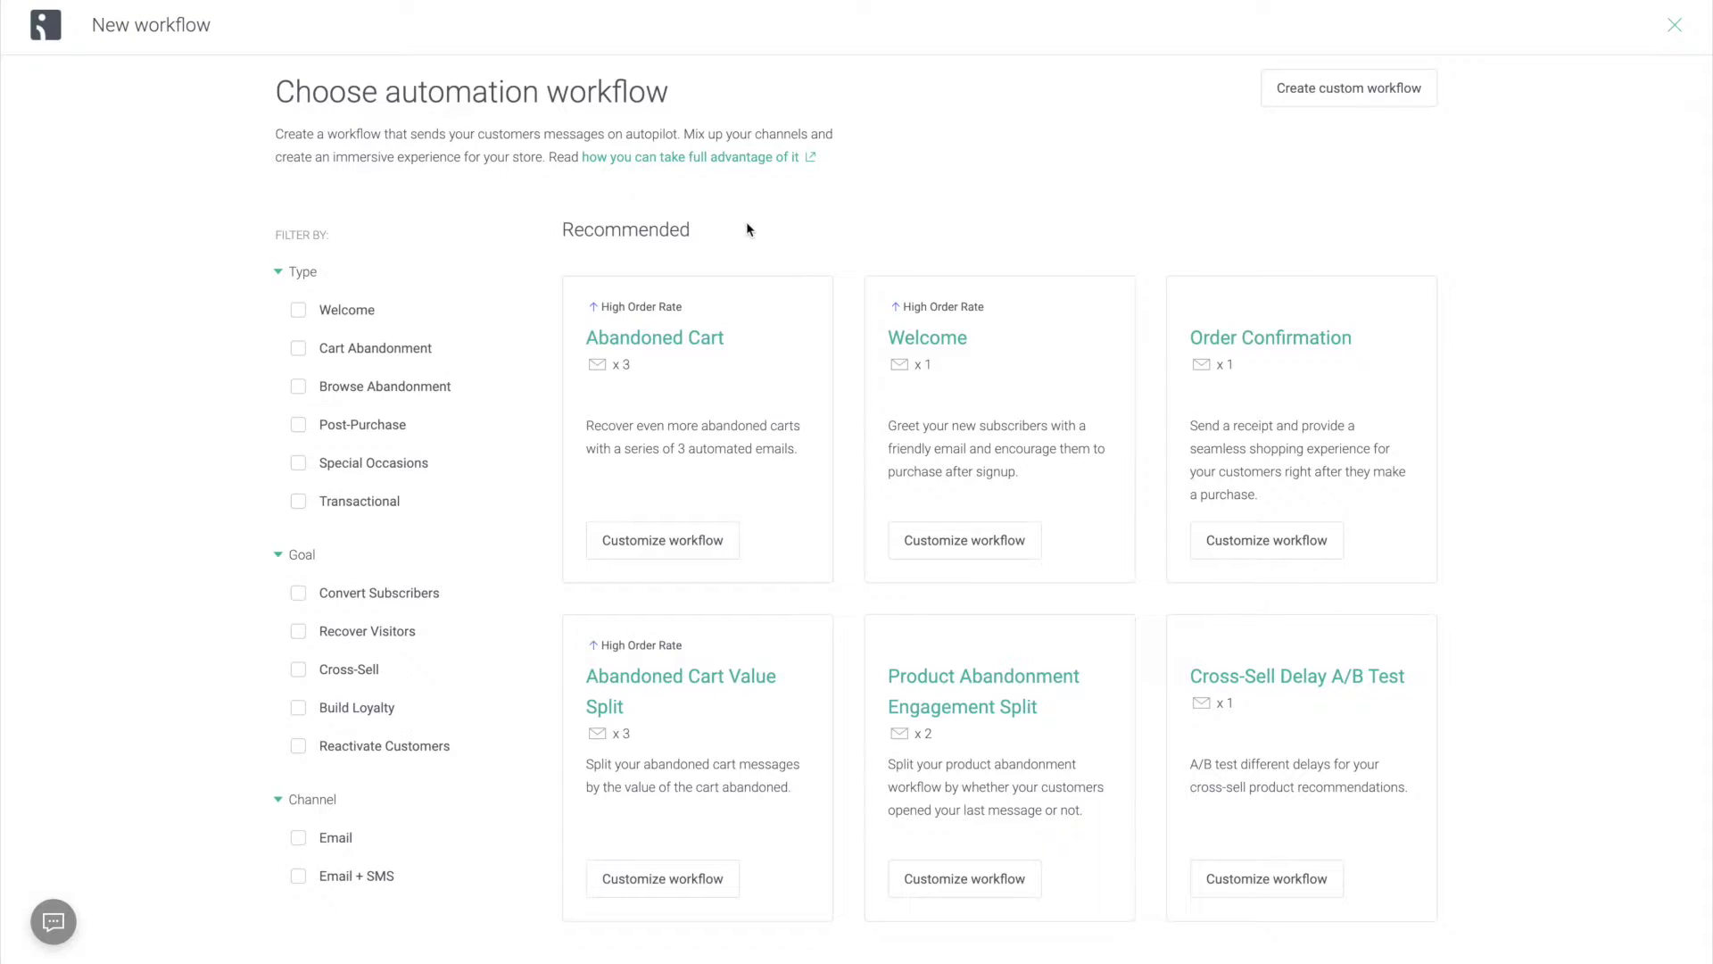
- Start the three-email Abandoned Cart workflow from the Cart Abandonment templates and open the settings of its 1-hour delay
click(408, 349)
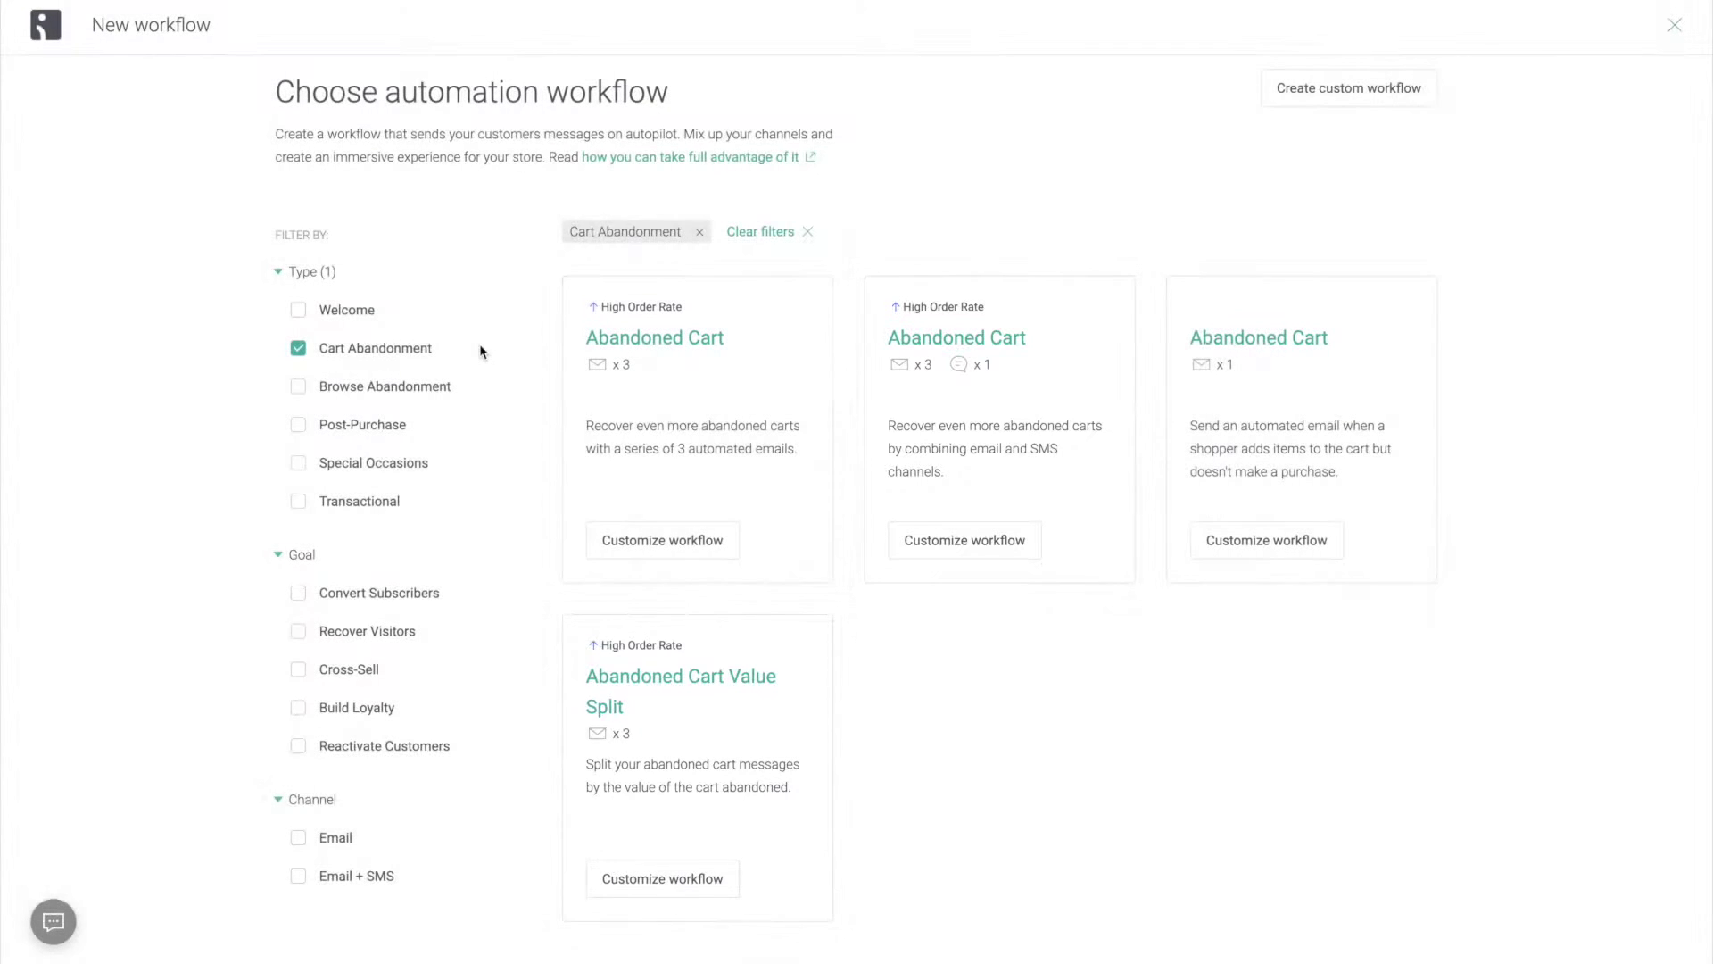
click(671, 548)
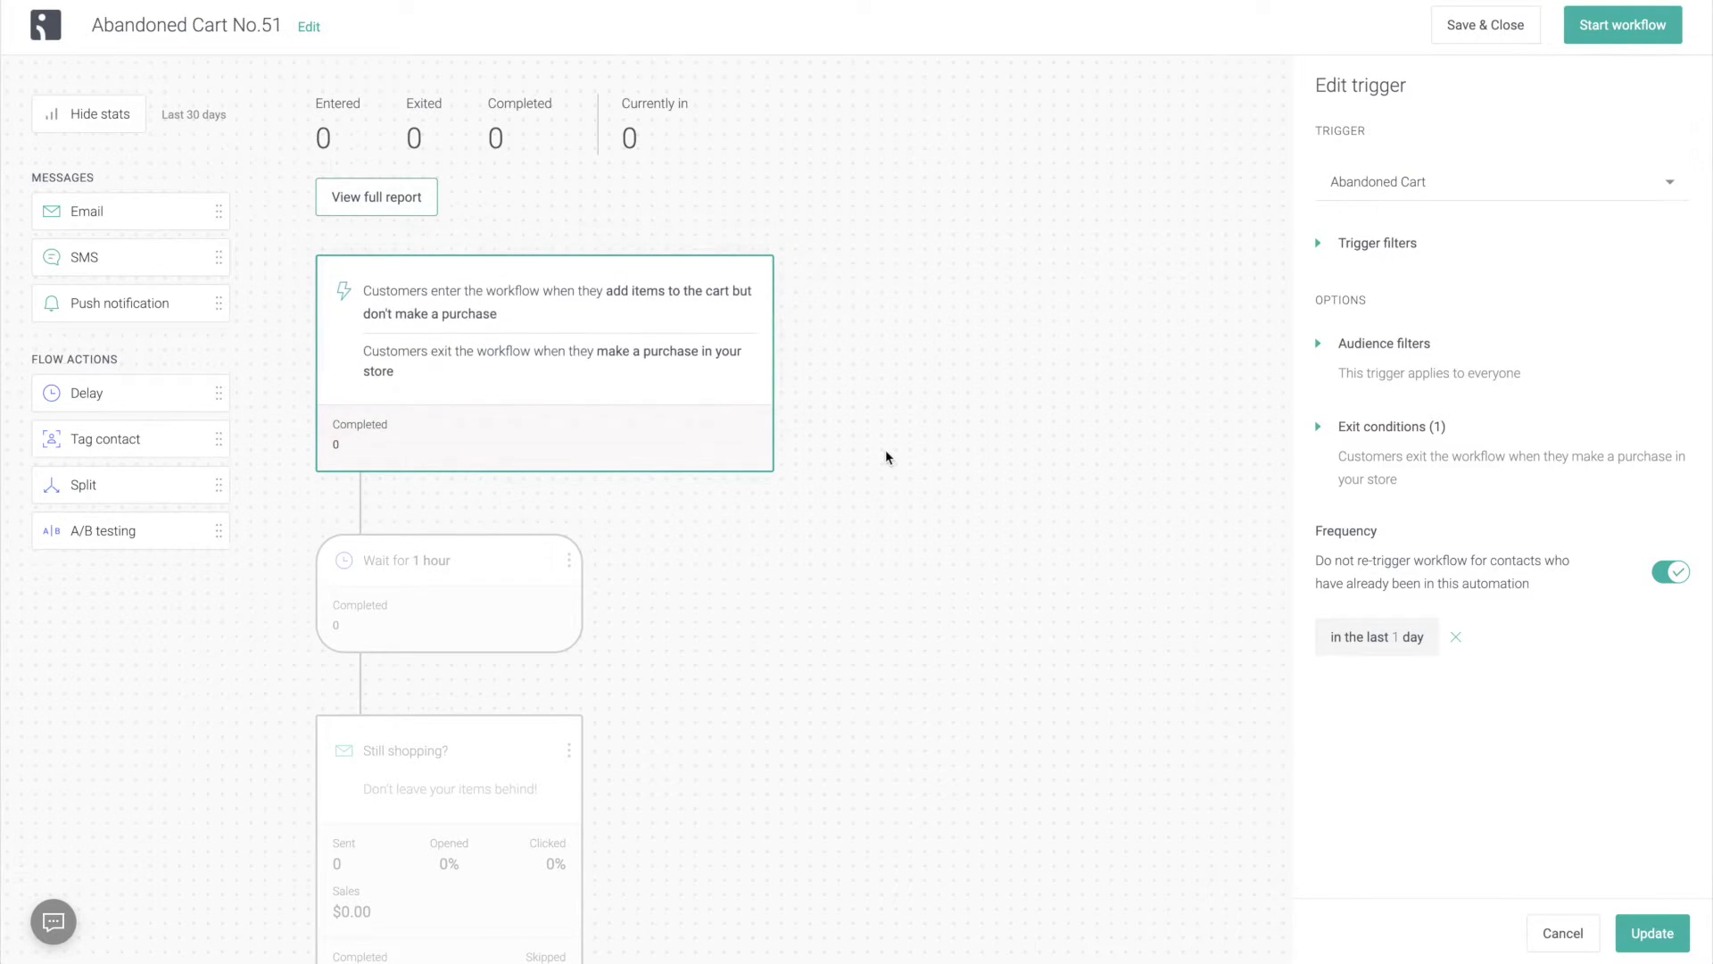
scroll(887, 457, down, 2)
click(538, 489)
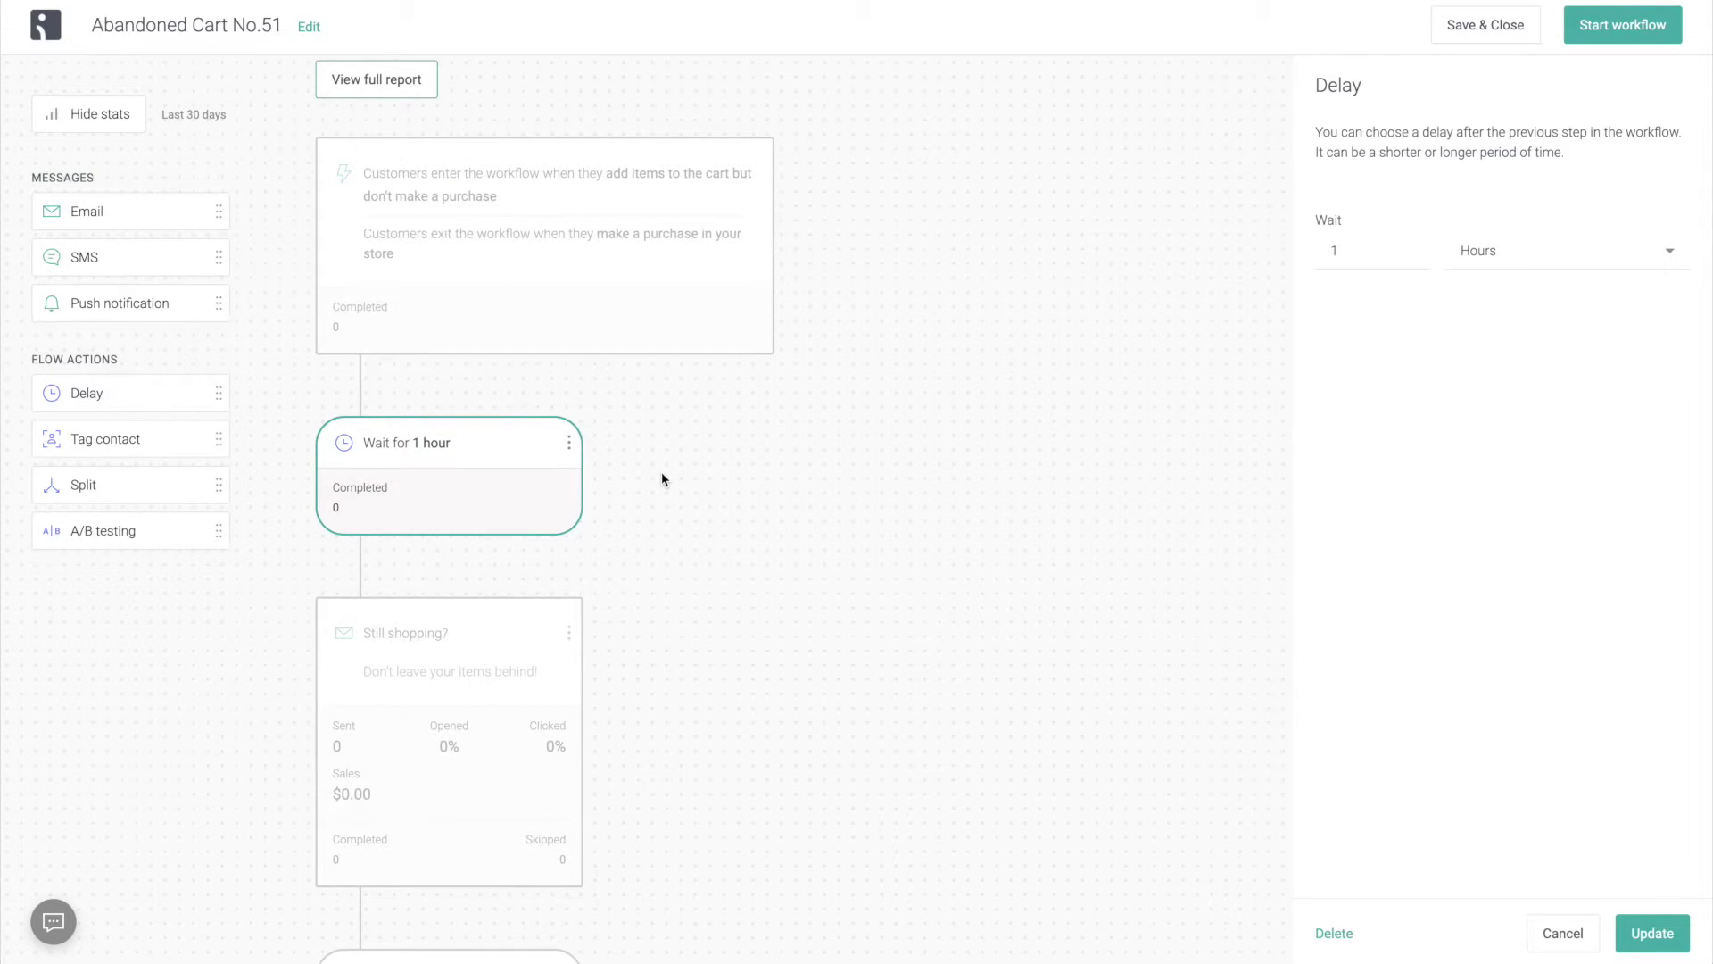
scroll(661, 480, down, 2)
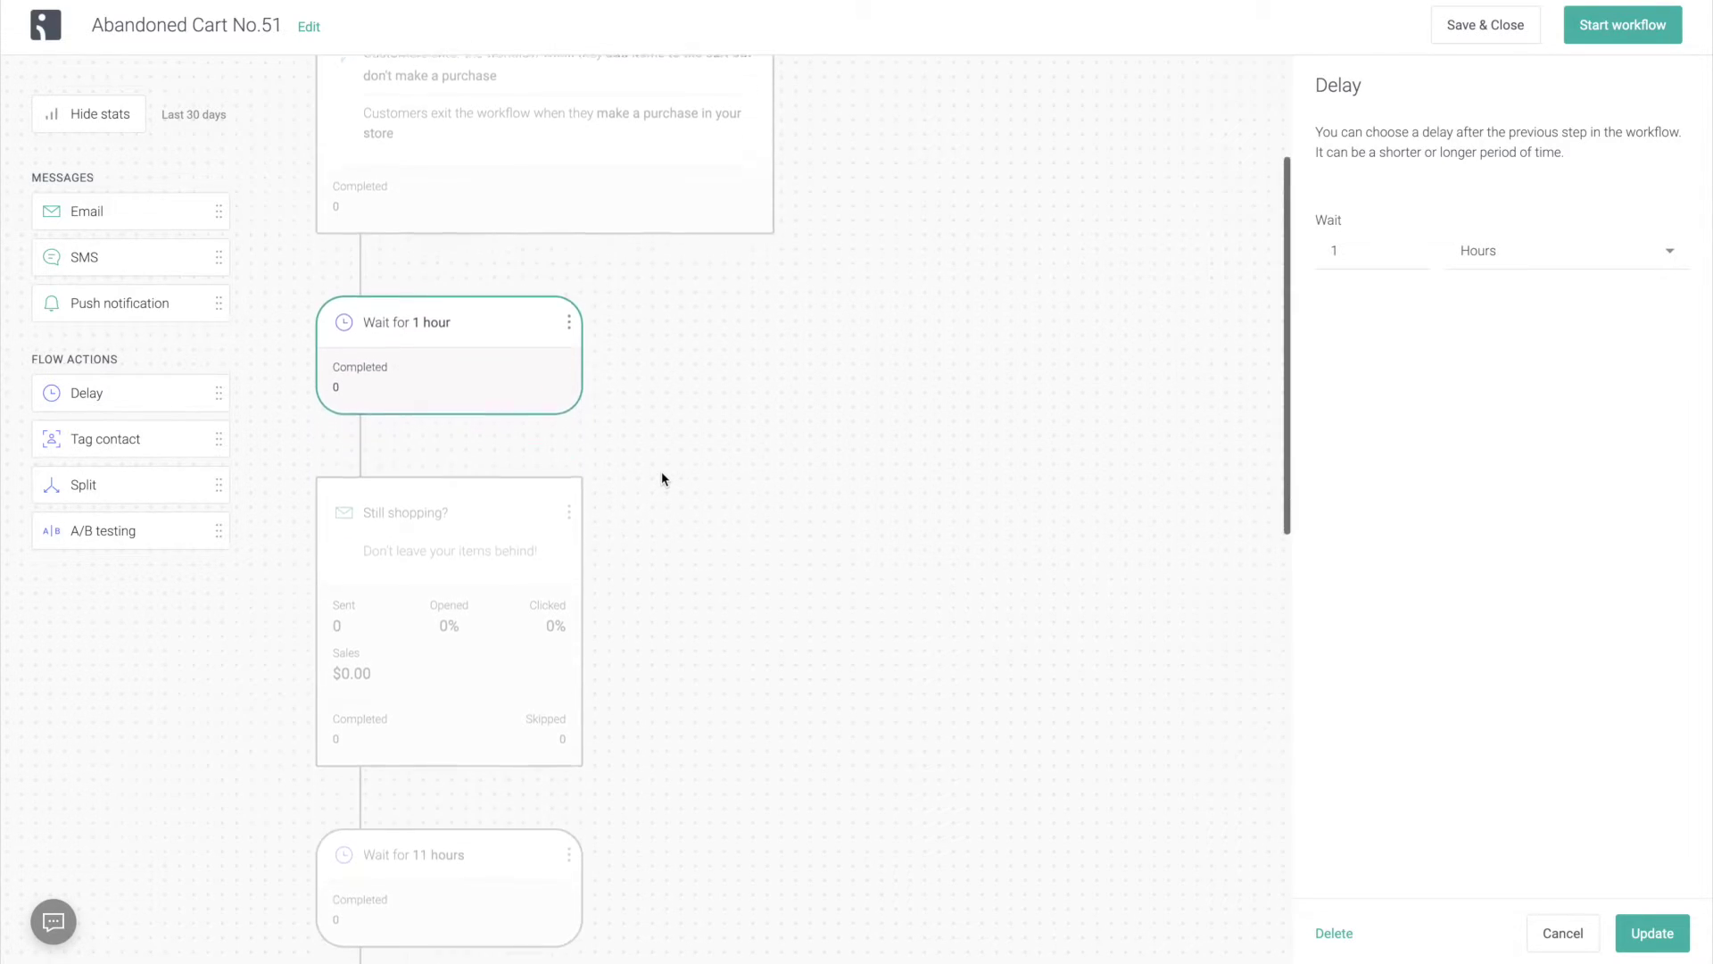
- Open the "Still shopping?" email's content and inspect its abandoned products block and lower Complete Your Order button
click(531, 578)
click(1381, 538)
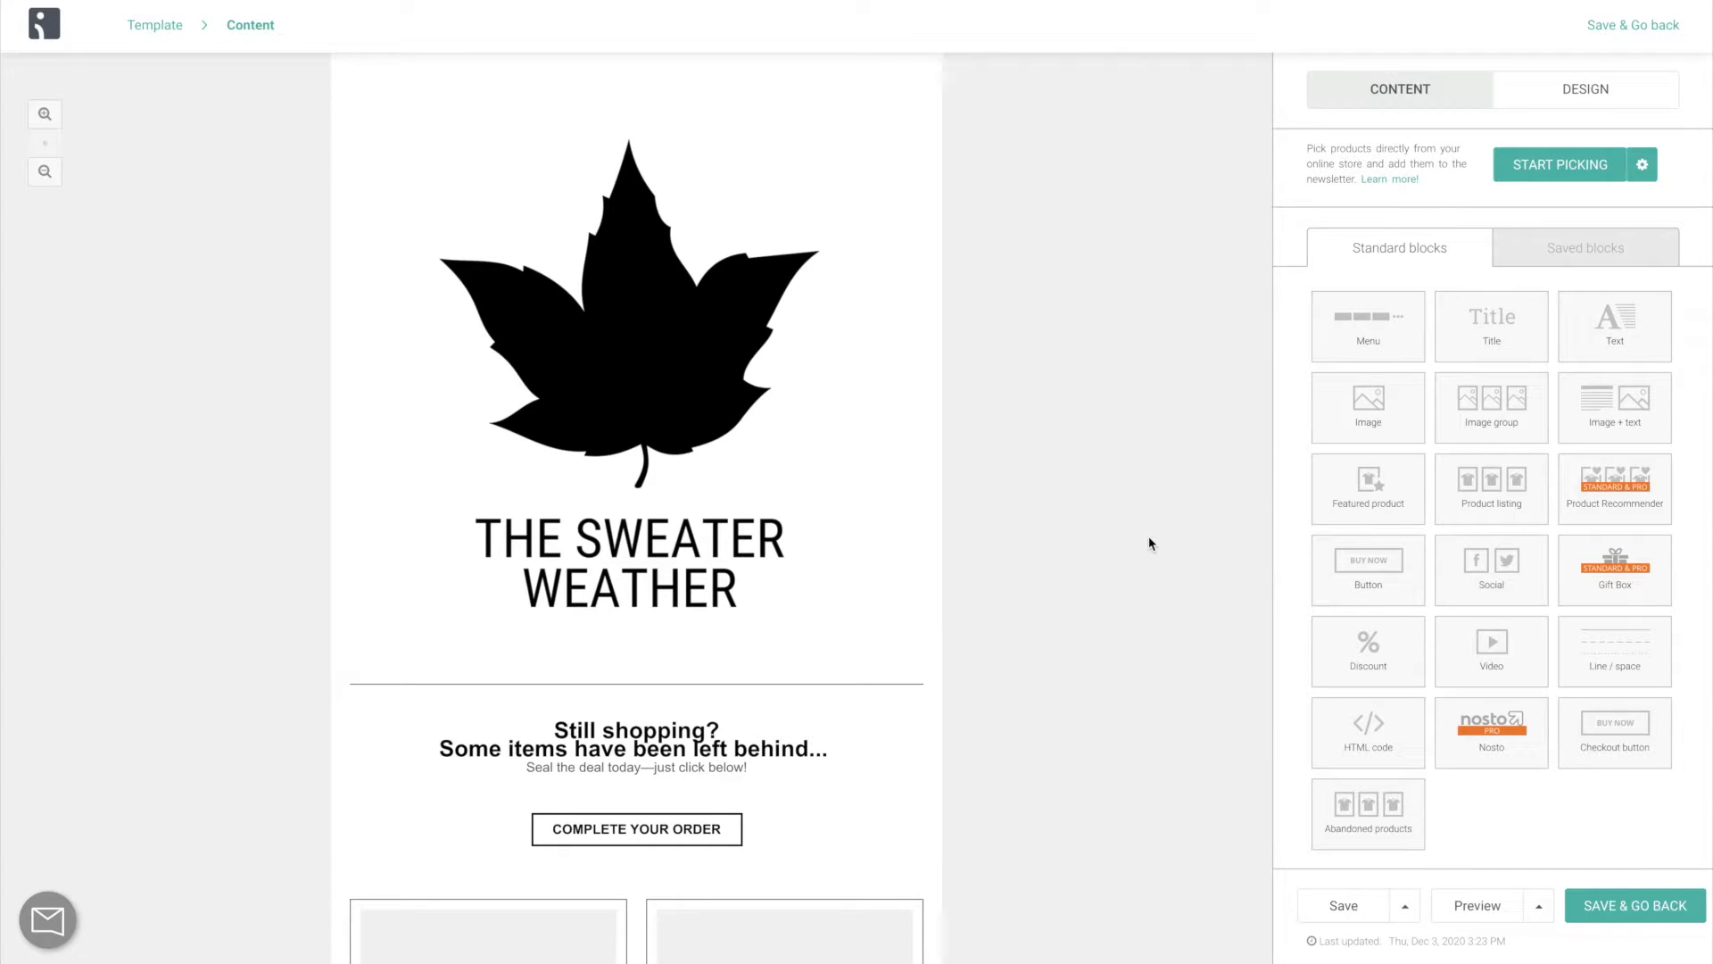
scroll(1148, 543, down, 7)
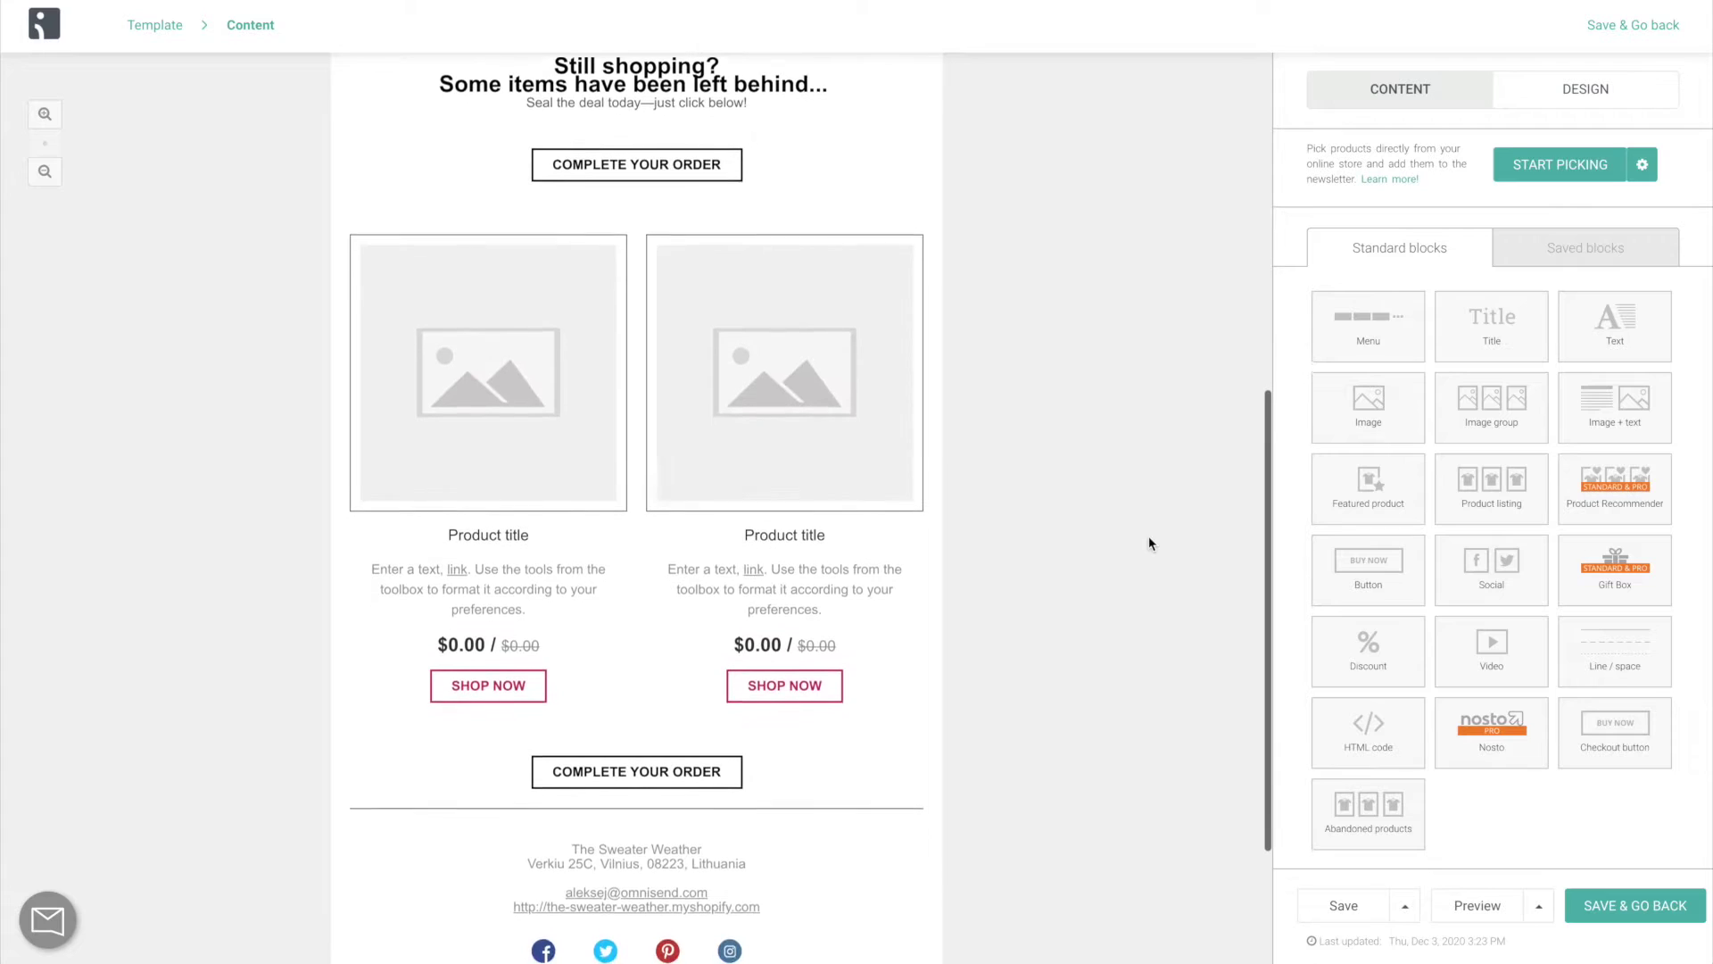
click(949, 567)
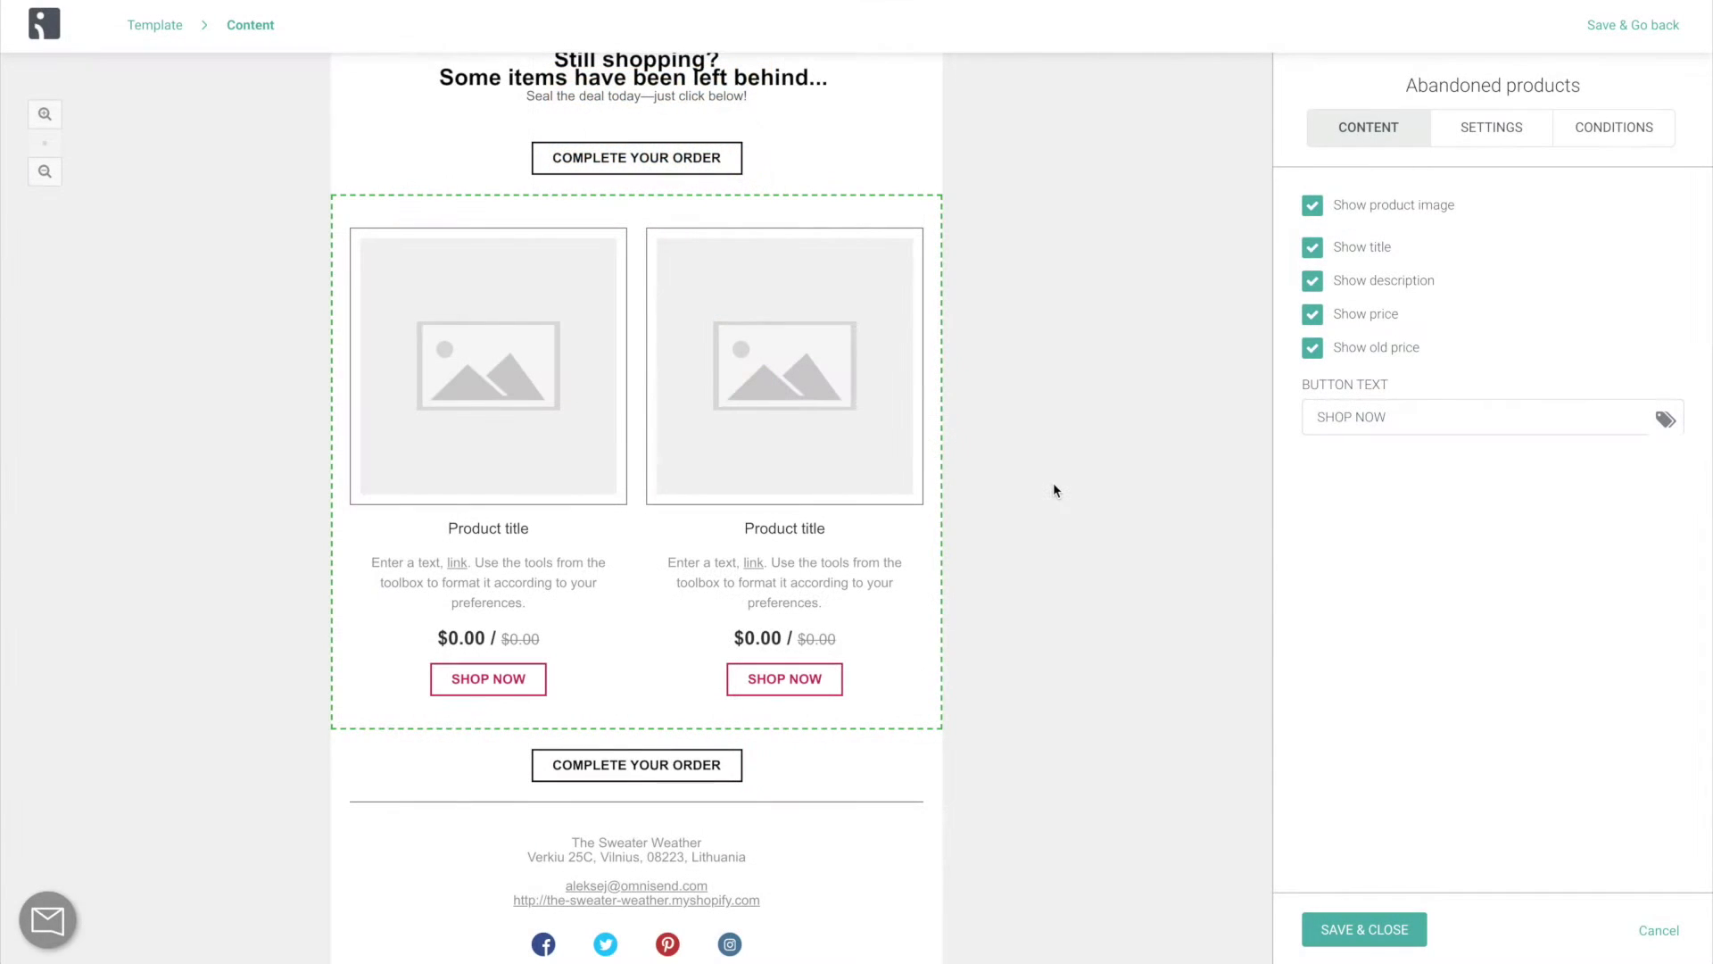
click(905, 774)
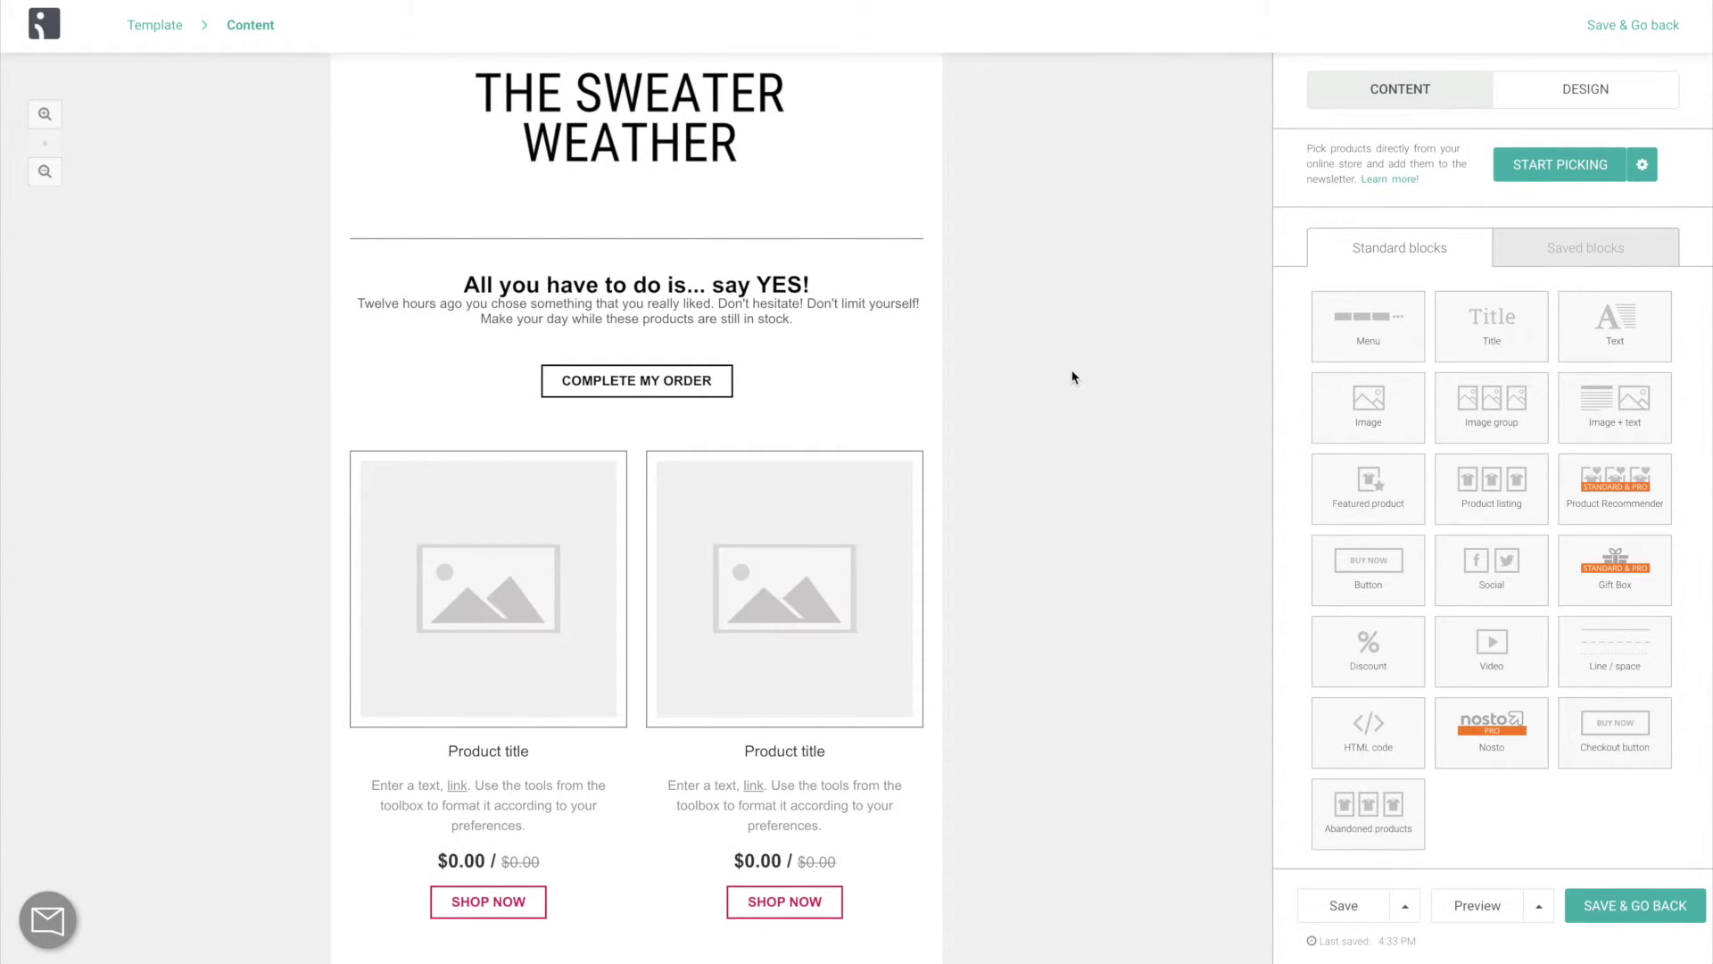
- Insert a Discount block between the intro text and the Complete My Order button, with a cart percentage of 5 off
drag(1322, 640, 816, 353)
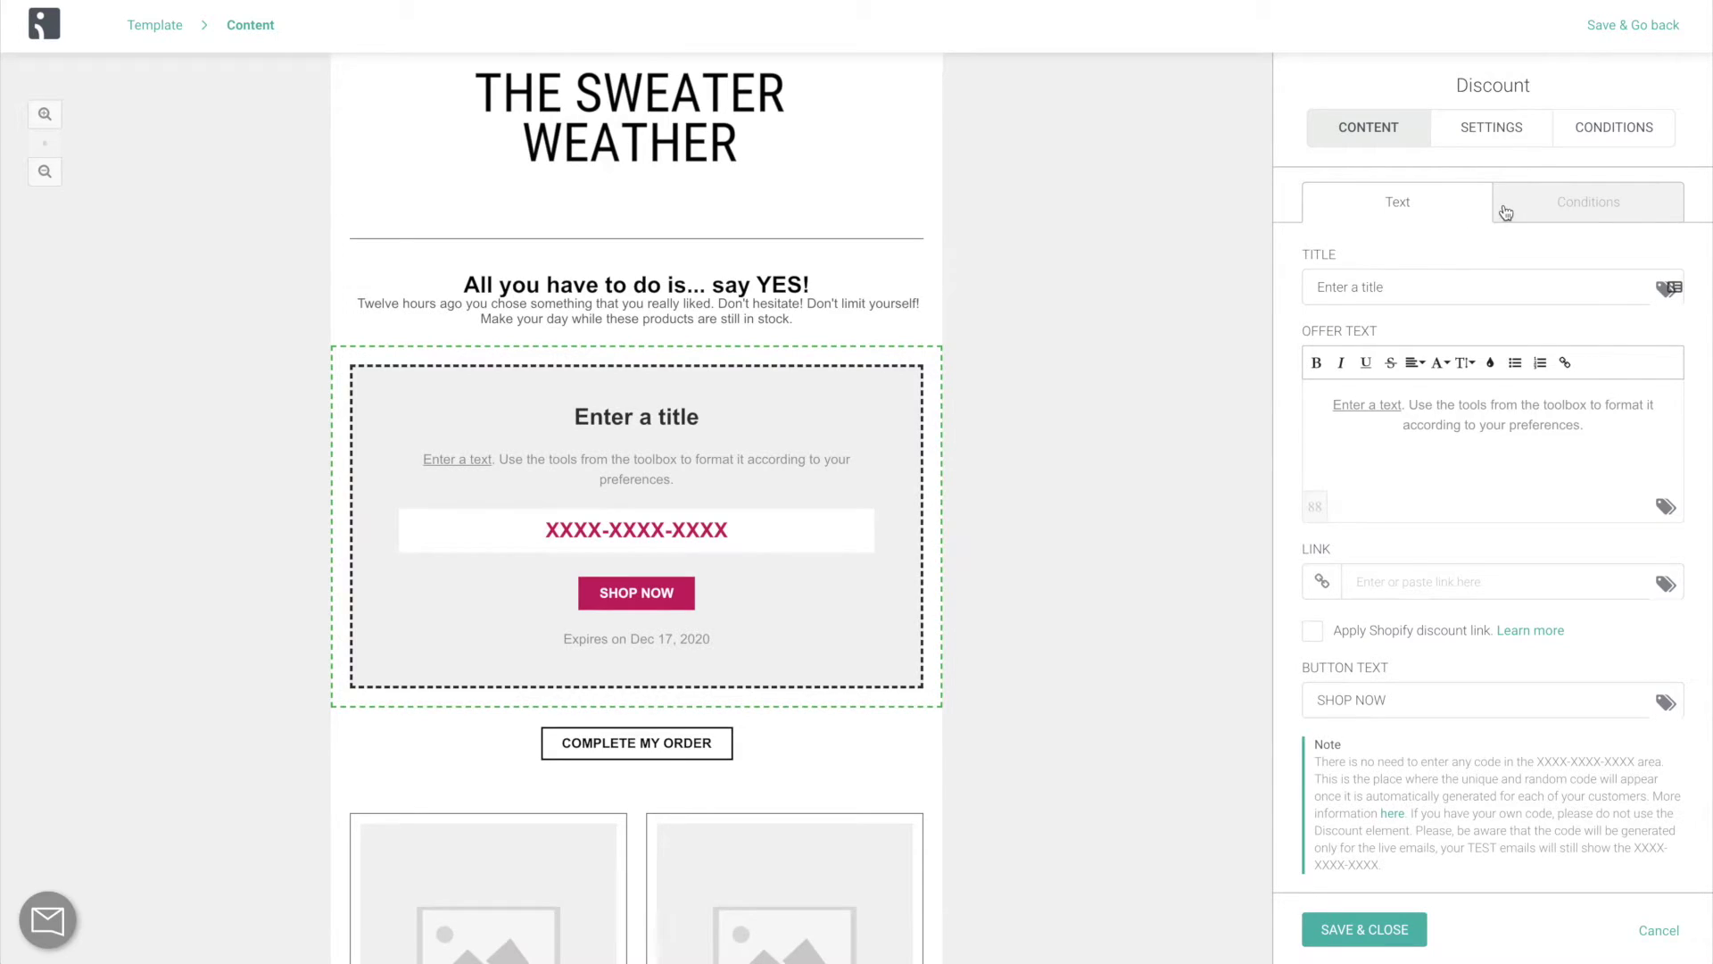
click(1504, 214)
drag(1372, 355, 1318, 356)
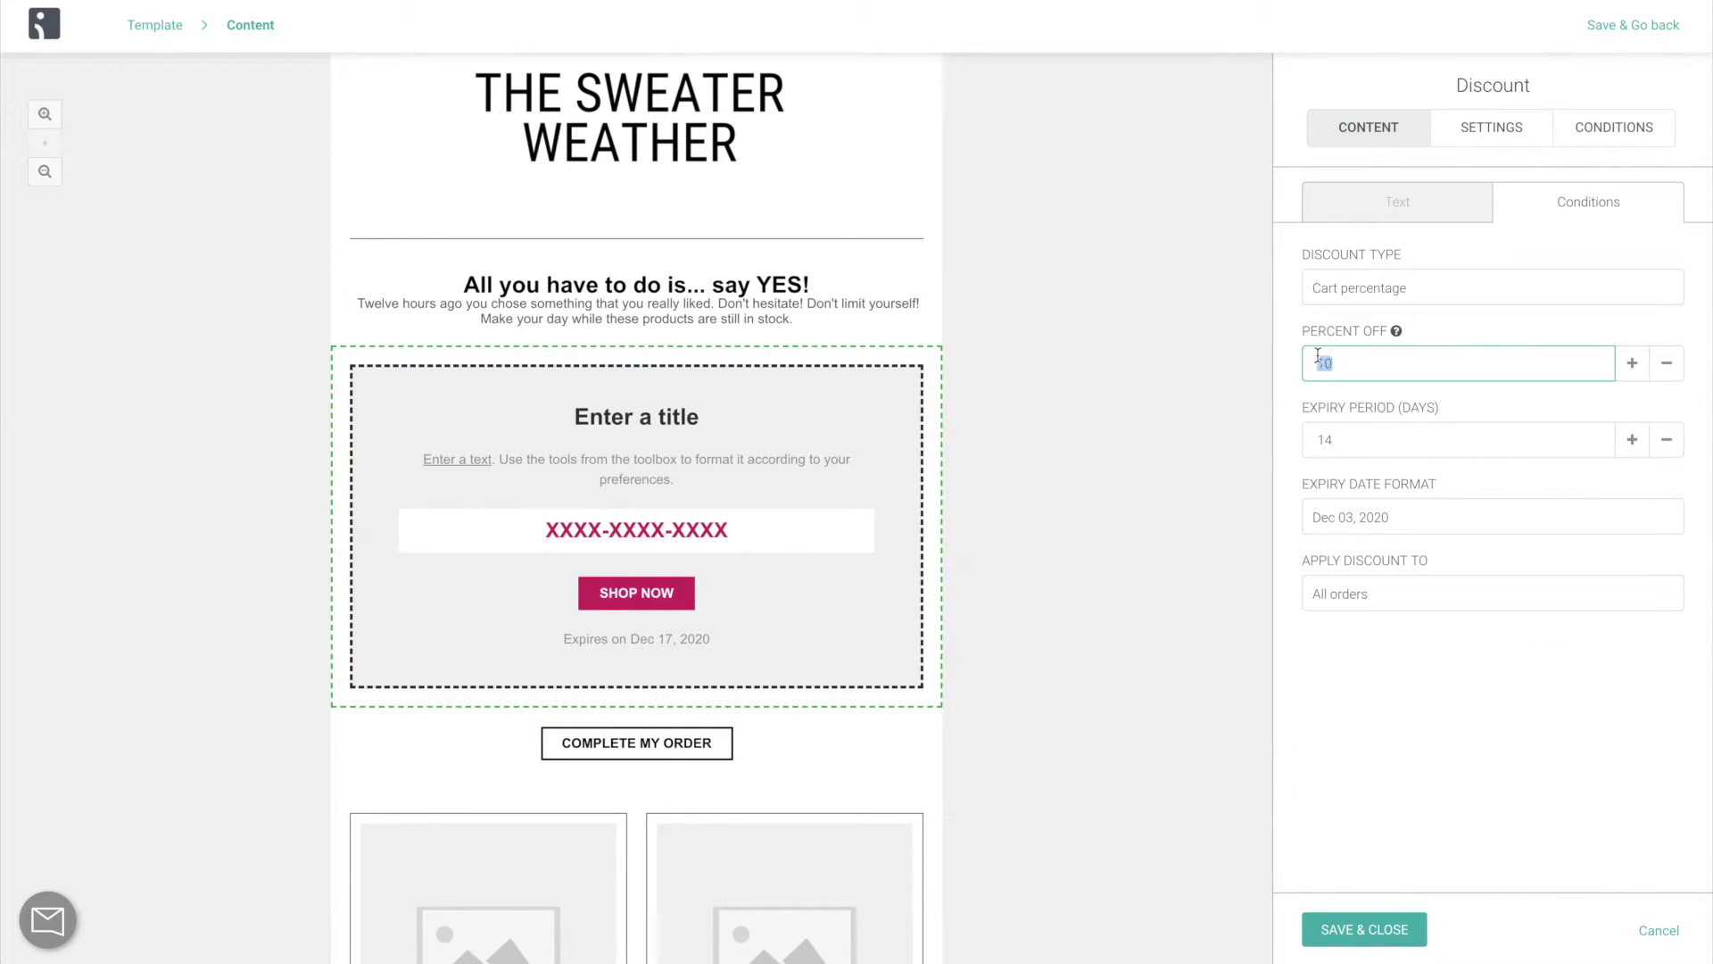
text(5)
- Try Free shipping as the discount type, and set the block to a fixed cart discount of 20
click(1474, 291)
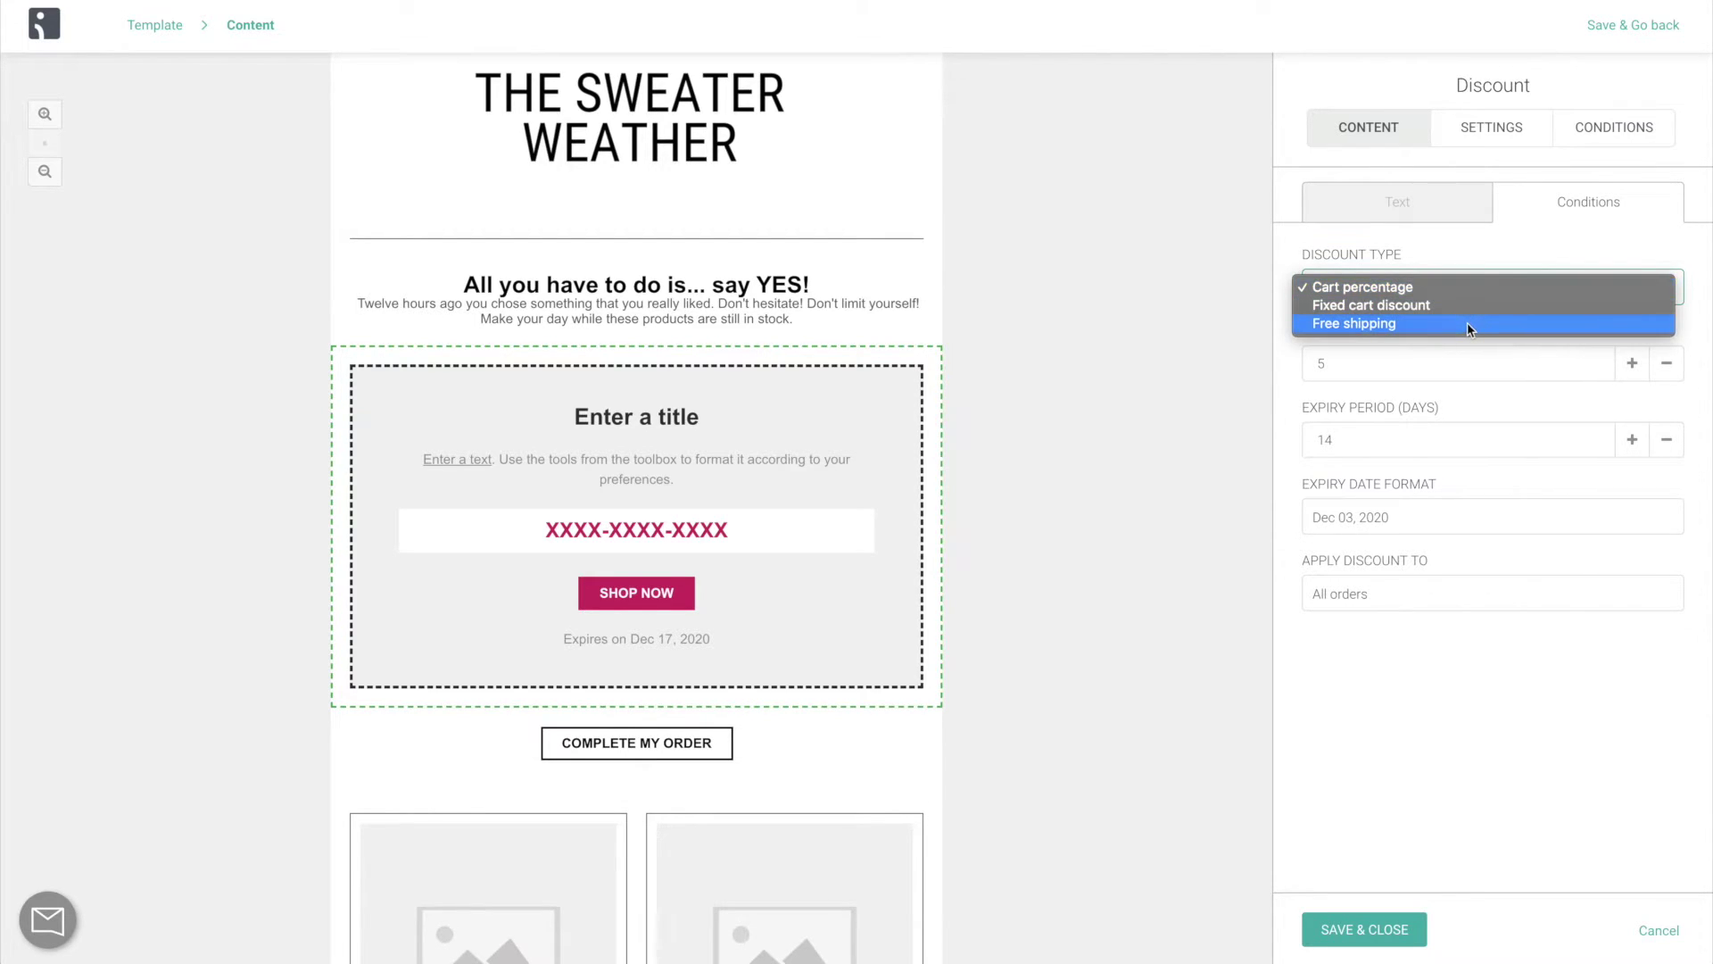
click(1467, 323)
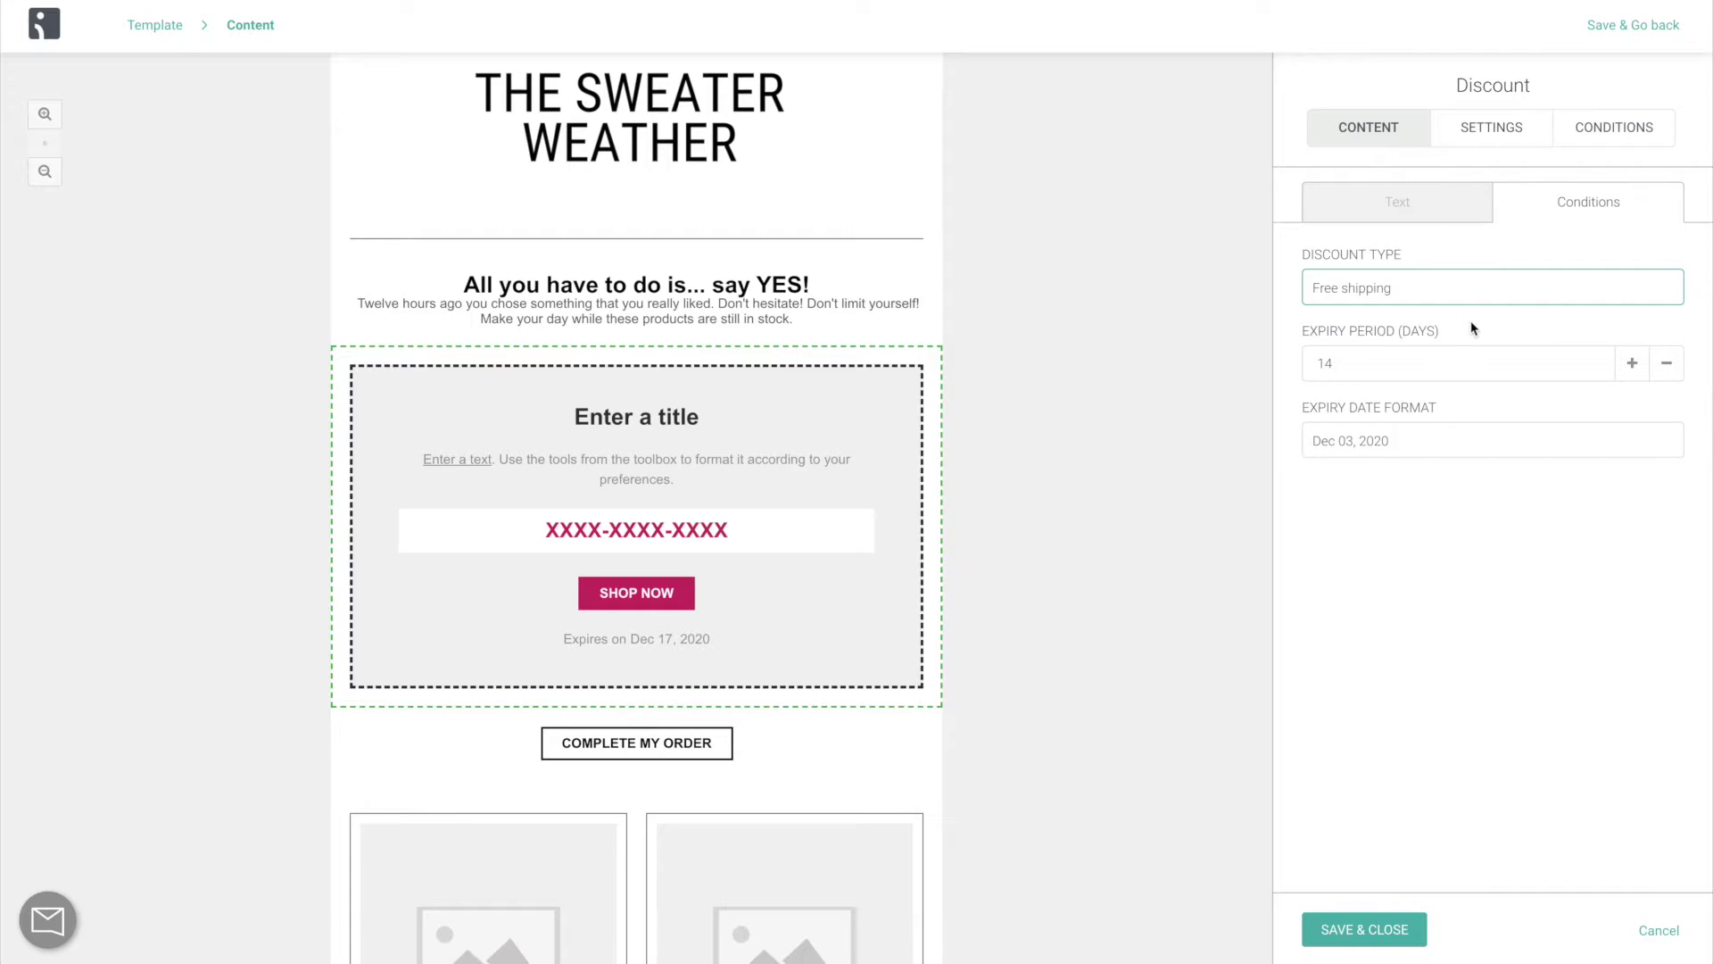
click(1478, 291)
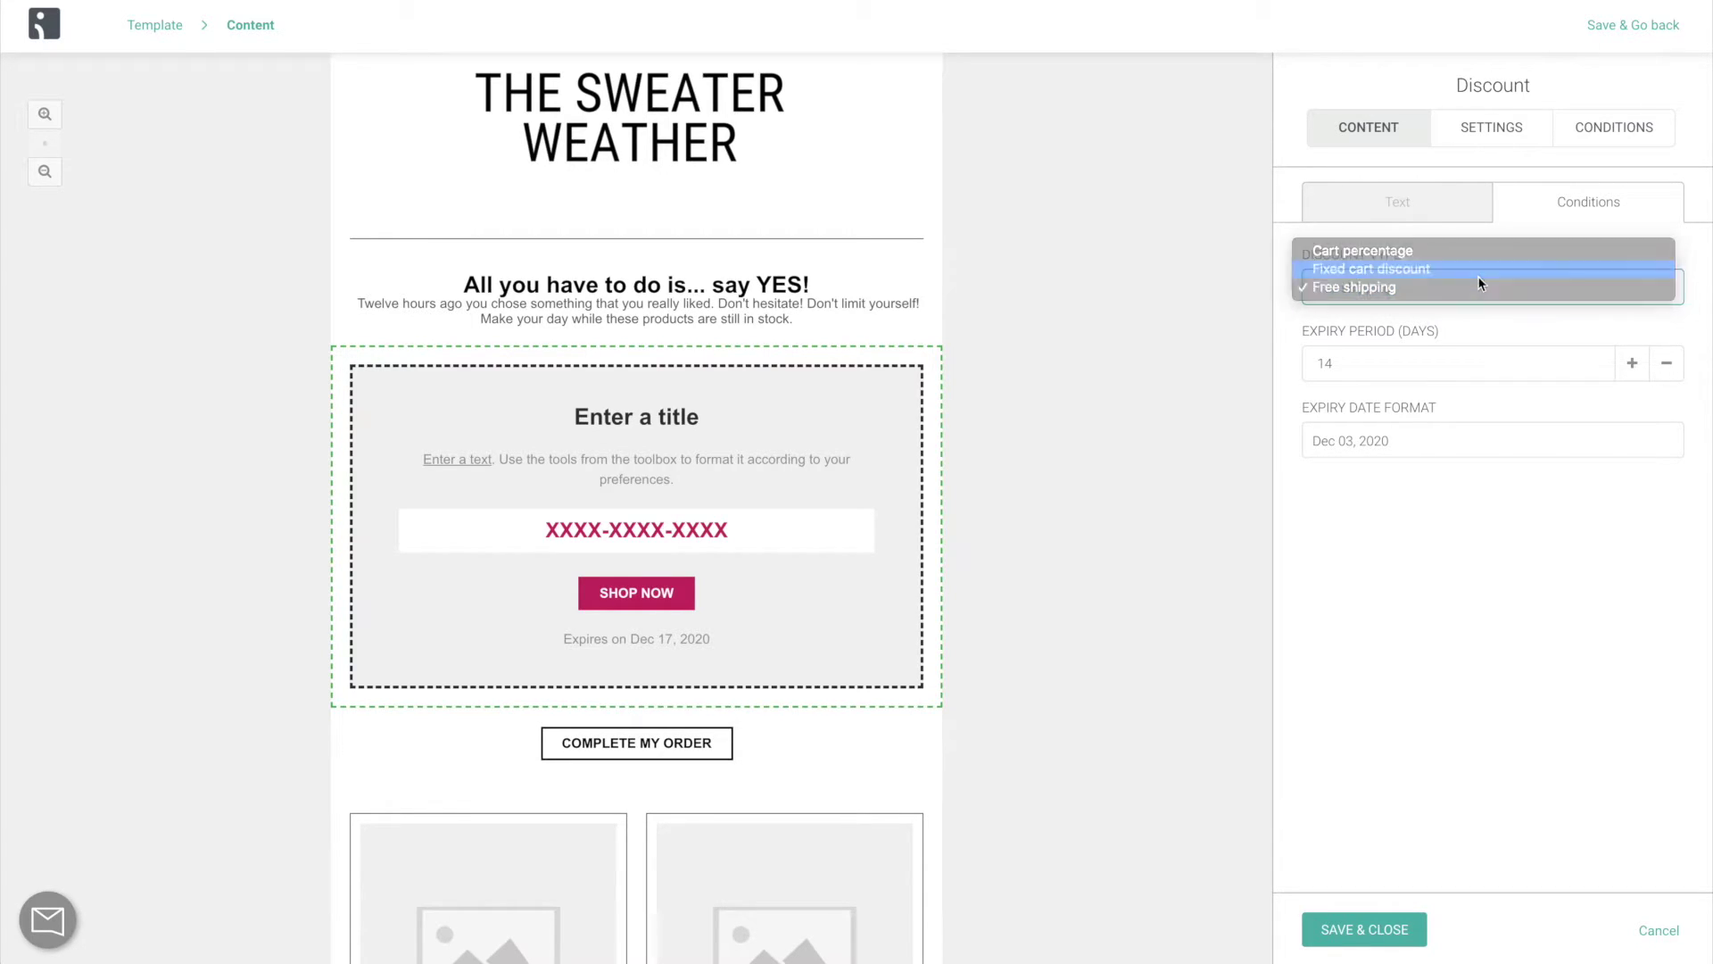
click(1477, 273)
drag(1394, 362, 1295, 362)
text(20)
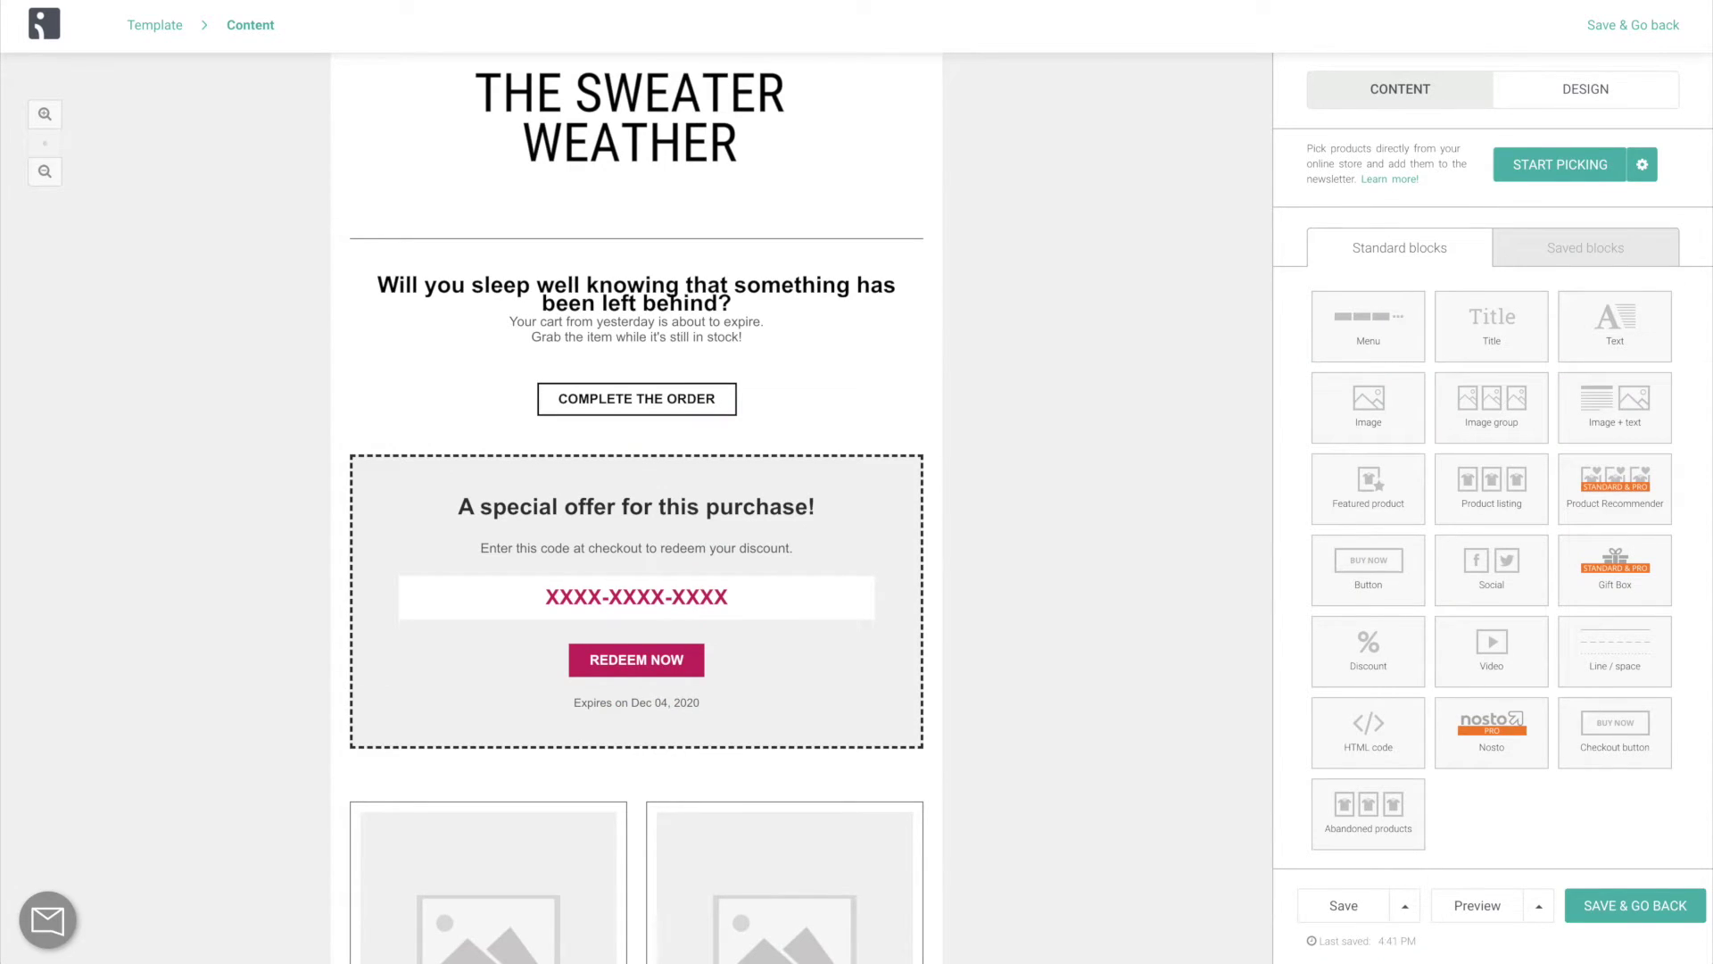
- Insert a Title block above the headline of the last email reading "Your cart expires in 24 hours!"
drag(1445, 321, 762, 270)
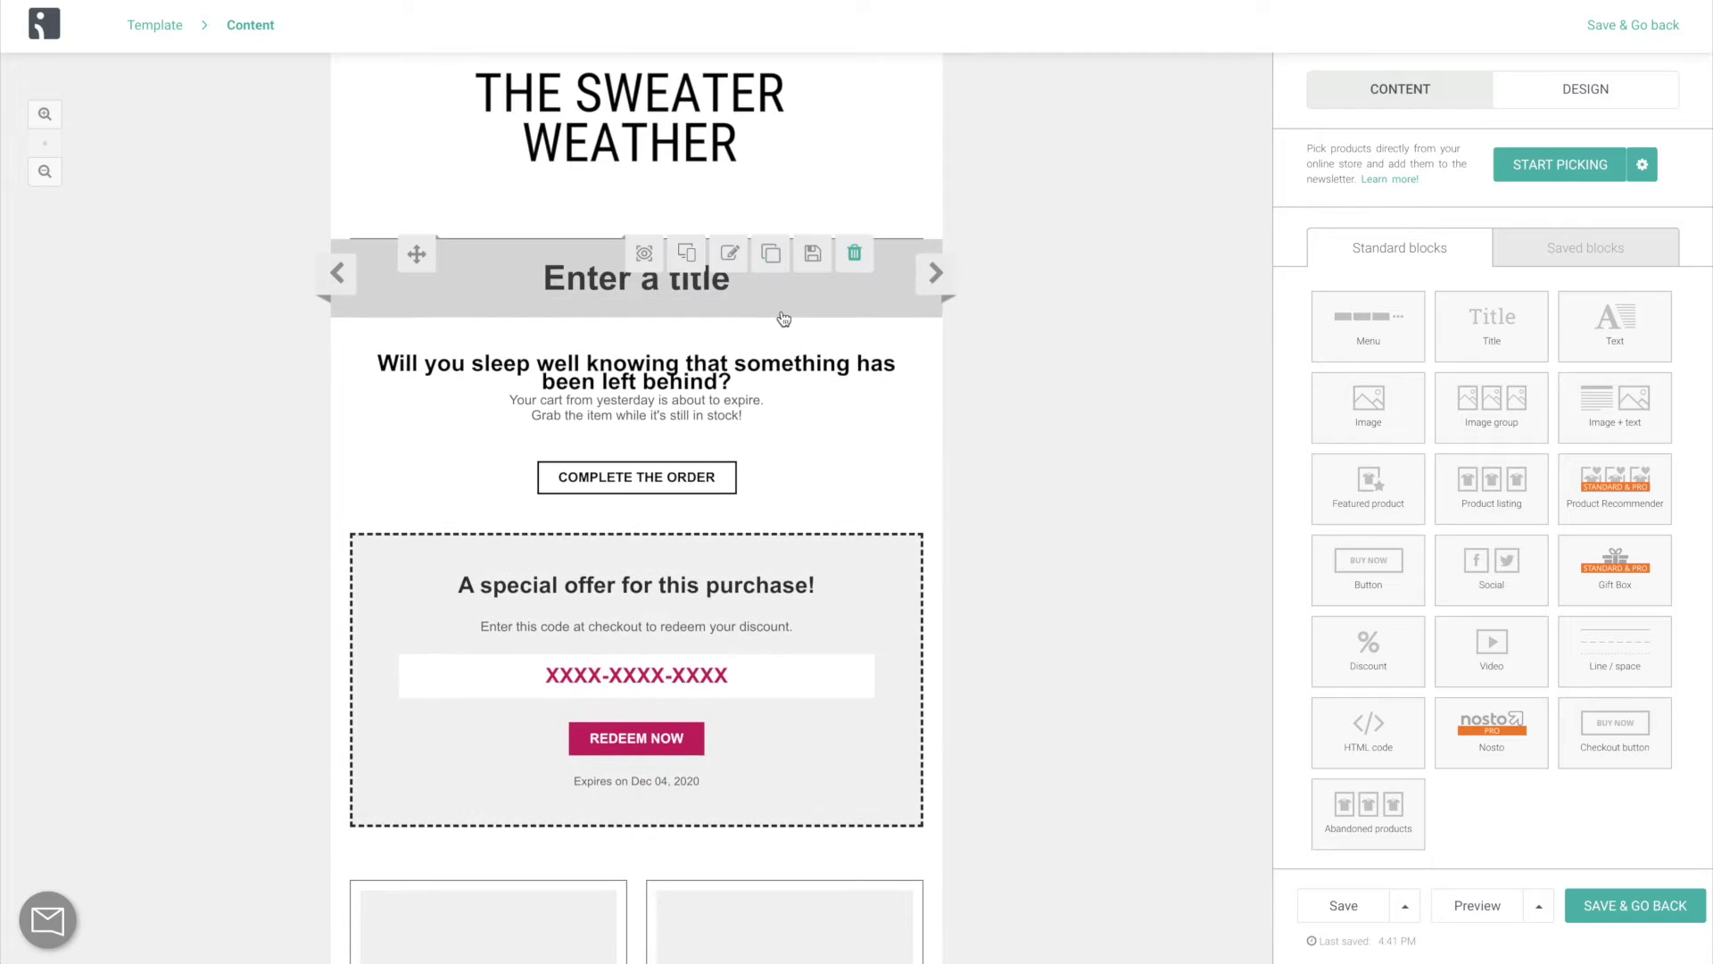
click(1433, 218)
key(ctrl+a)
text(Your )
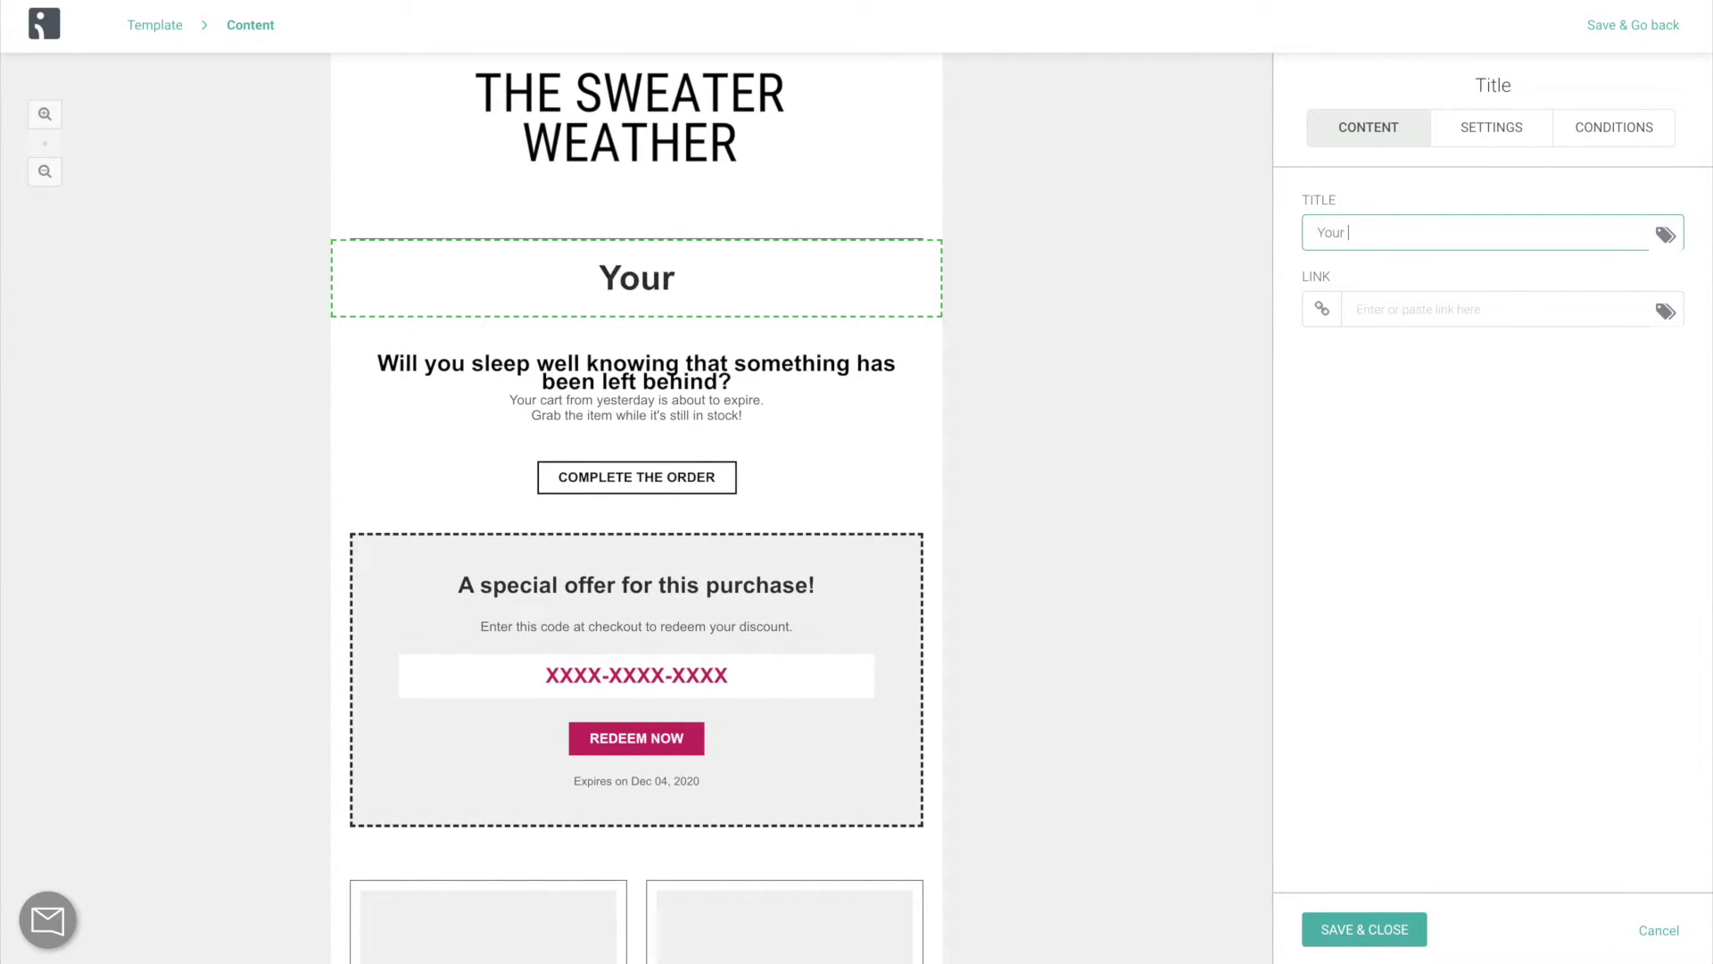
text(cart expires in 24 hours!)
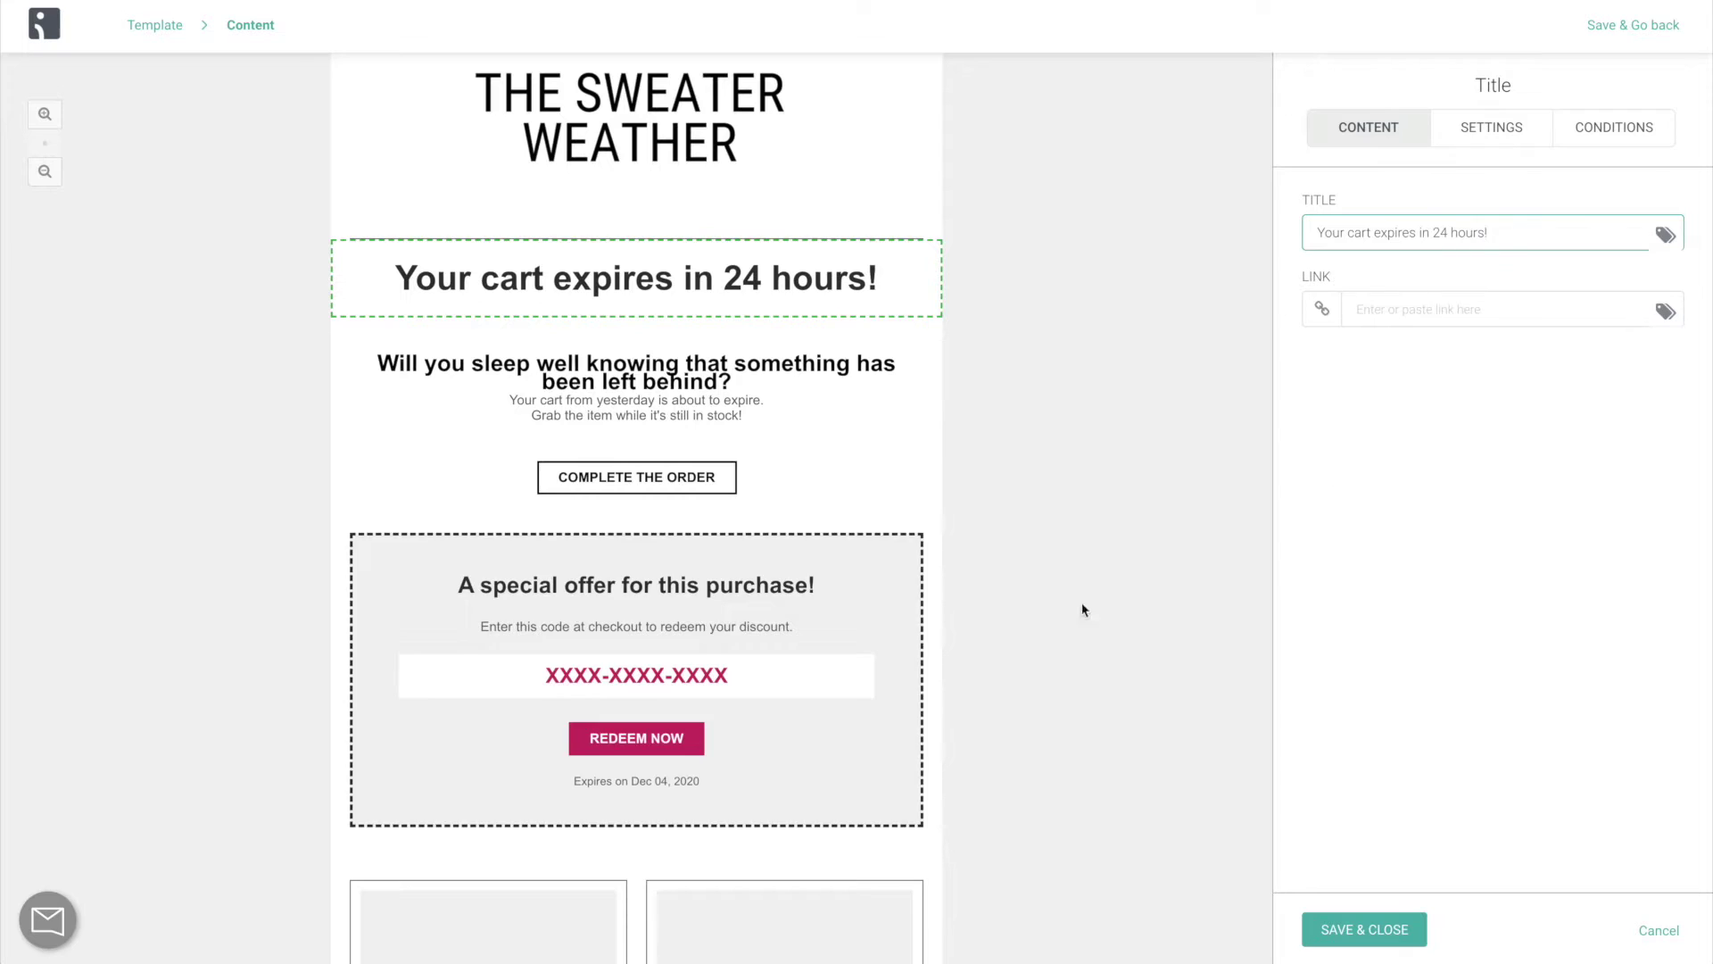
- Change the discount block's title to "This is your last chance!" and save the email, returning to the workflow
click(887, 619)
click(1453, 292)
key(super+a)
text(This is your last chance!)
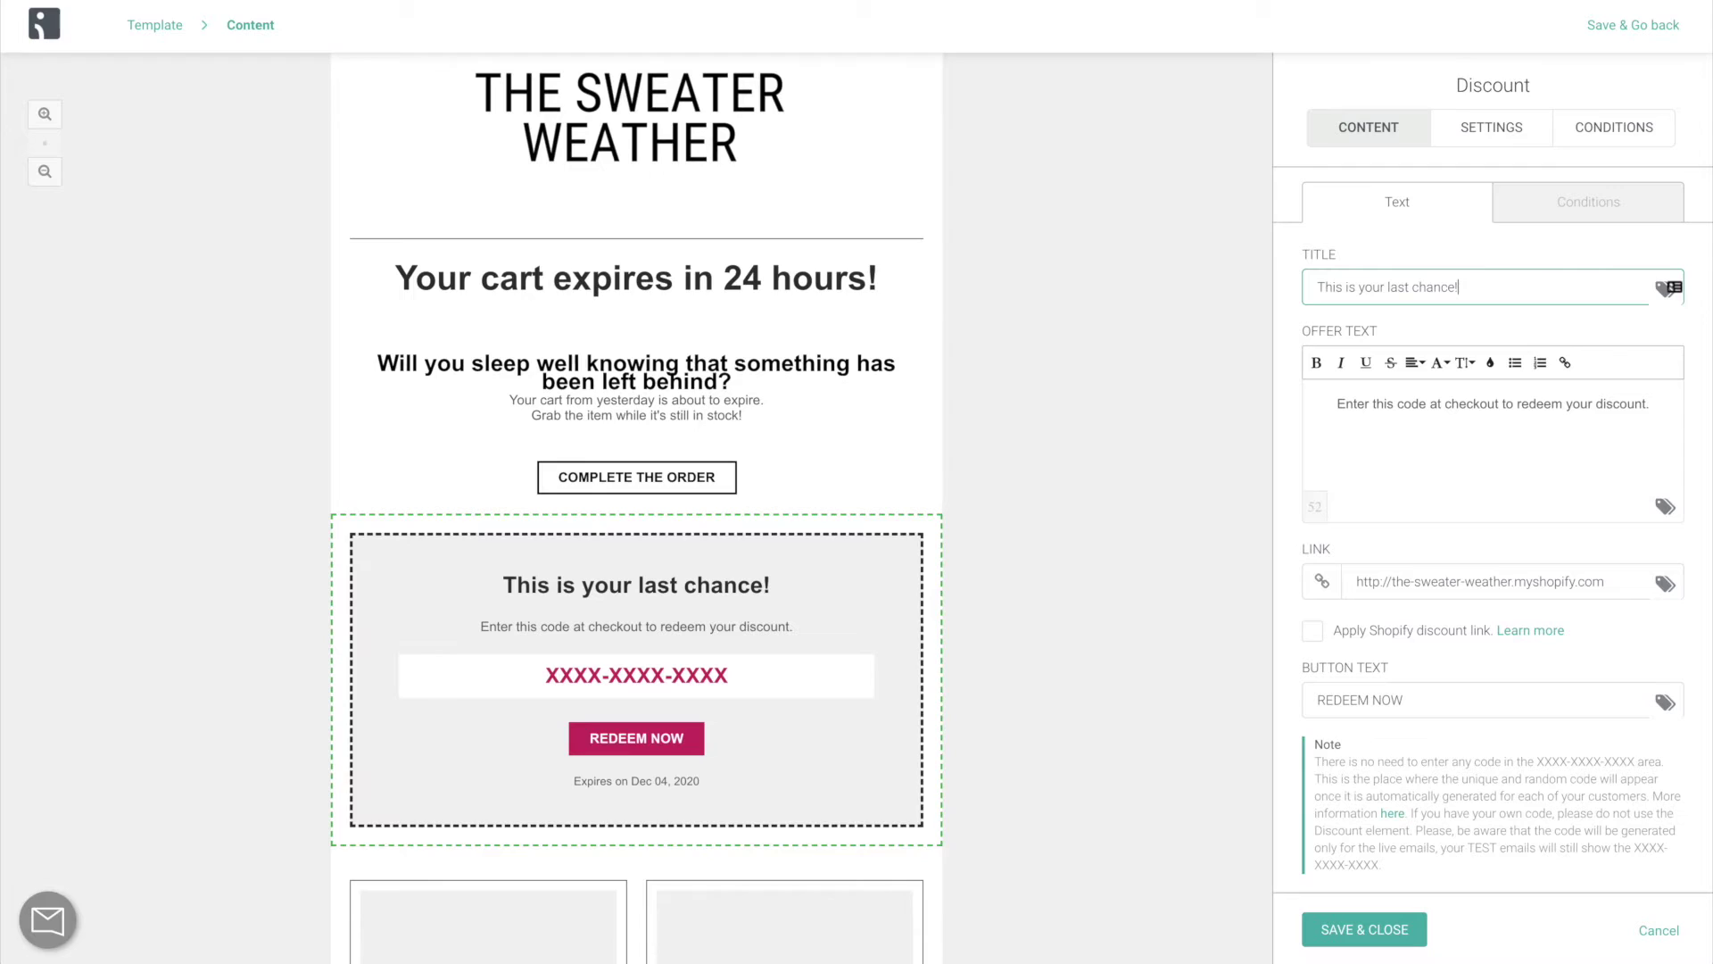
click(1343, 924)
click(1608, 914)
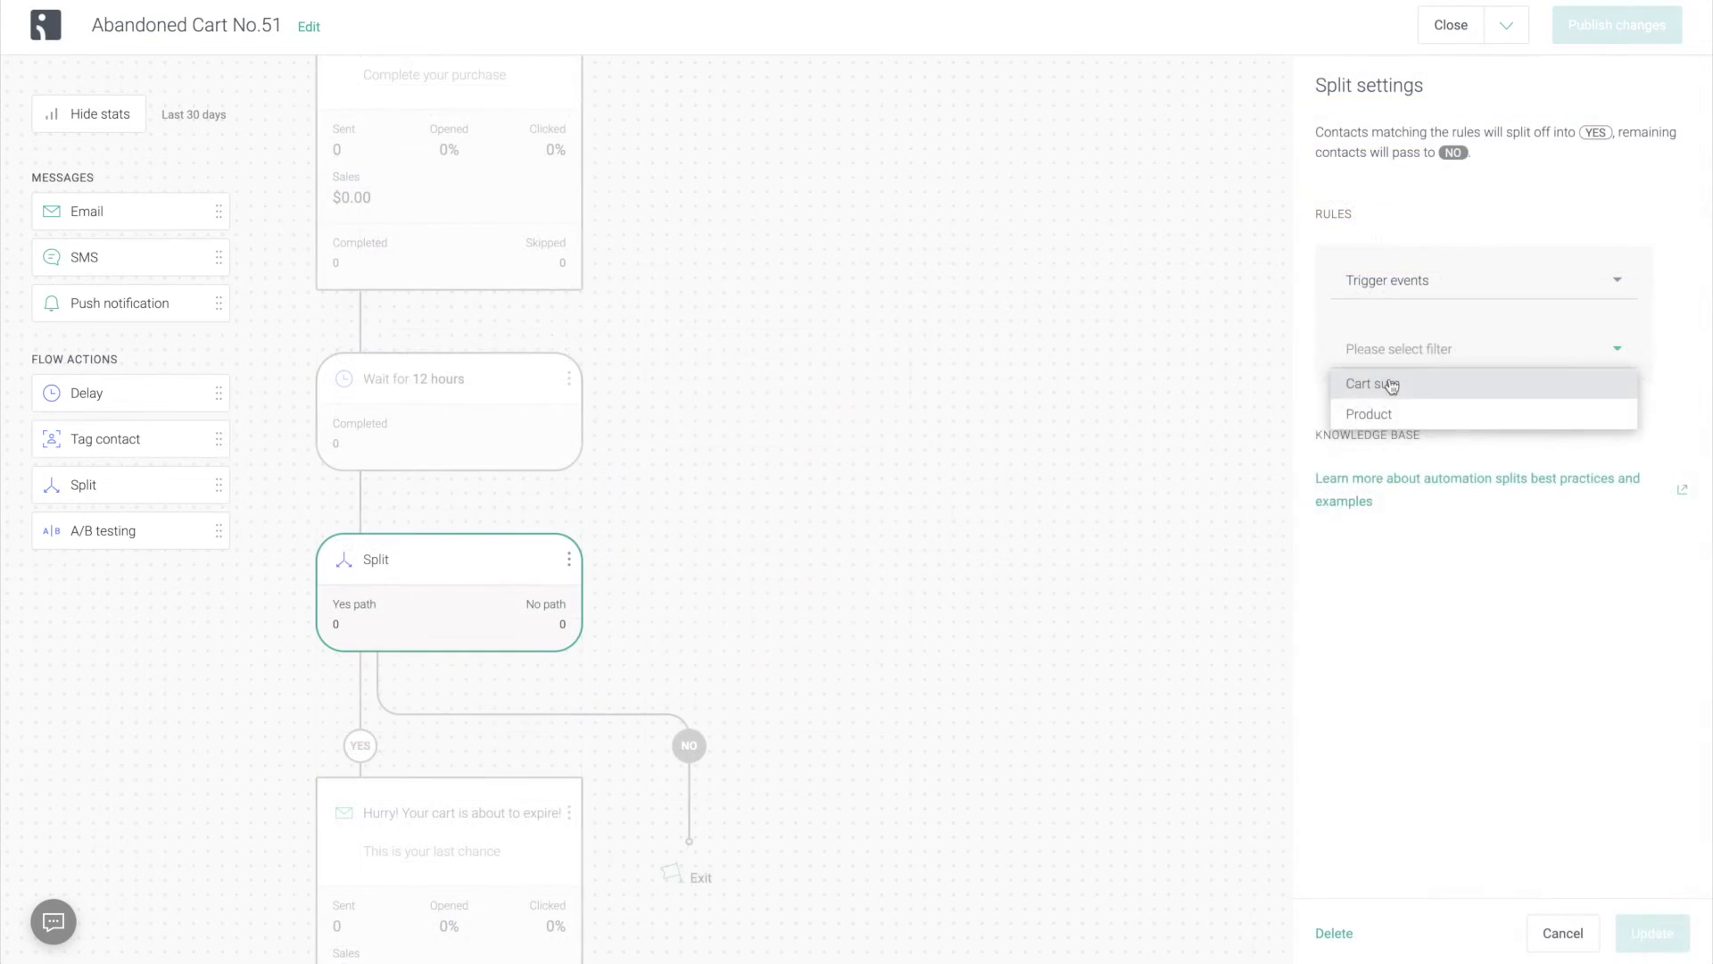
- Define the split's trigger-event rule with the Cart sum filter and a value of 100
click(1388, 386)
click(1391, 410)
click(1386, 486)
click(1391, 496)
text(100)
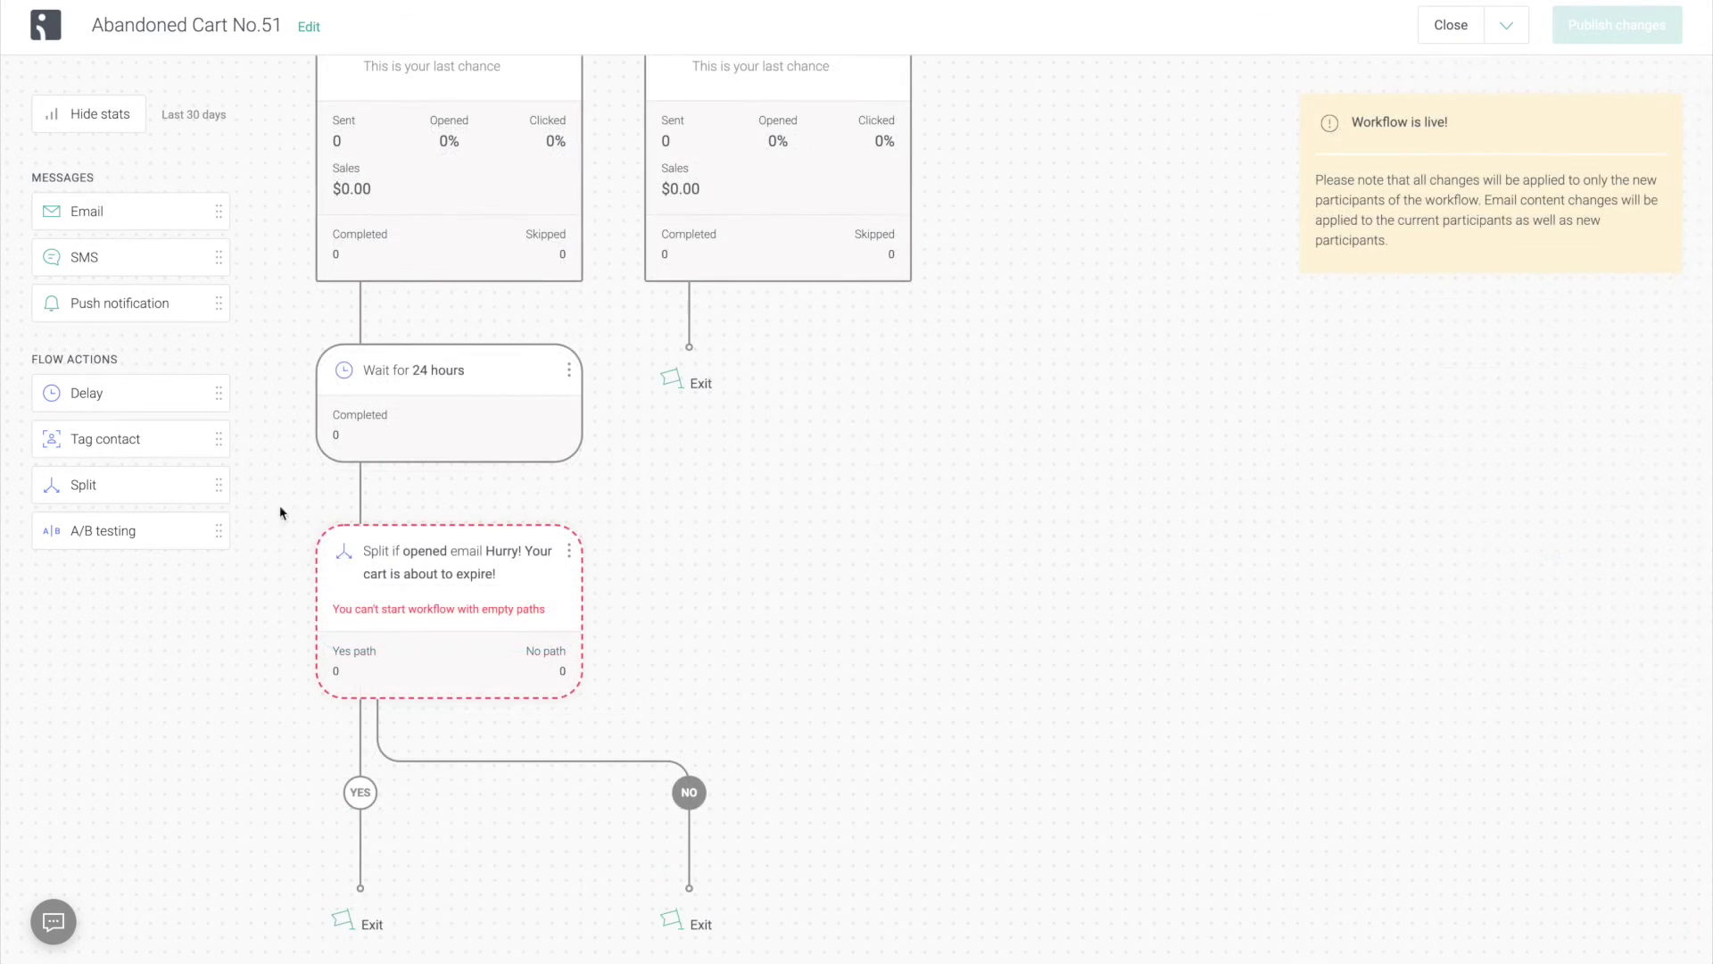
- Add an SMS message to the No path of the split based on opening the "Hurry! Your cart is about to expire!" email
drag(153, 246, 700, 768)
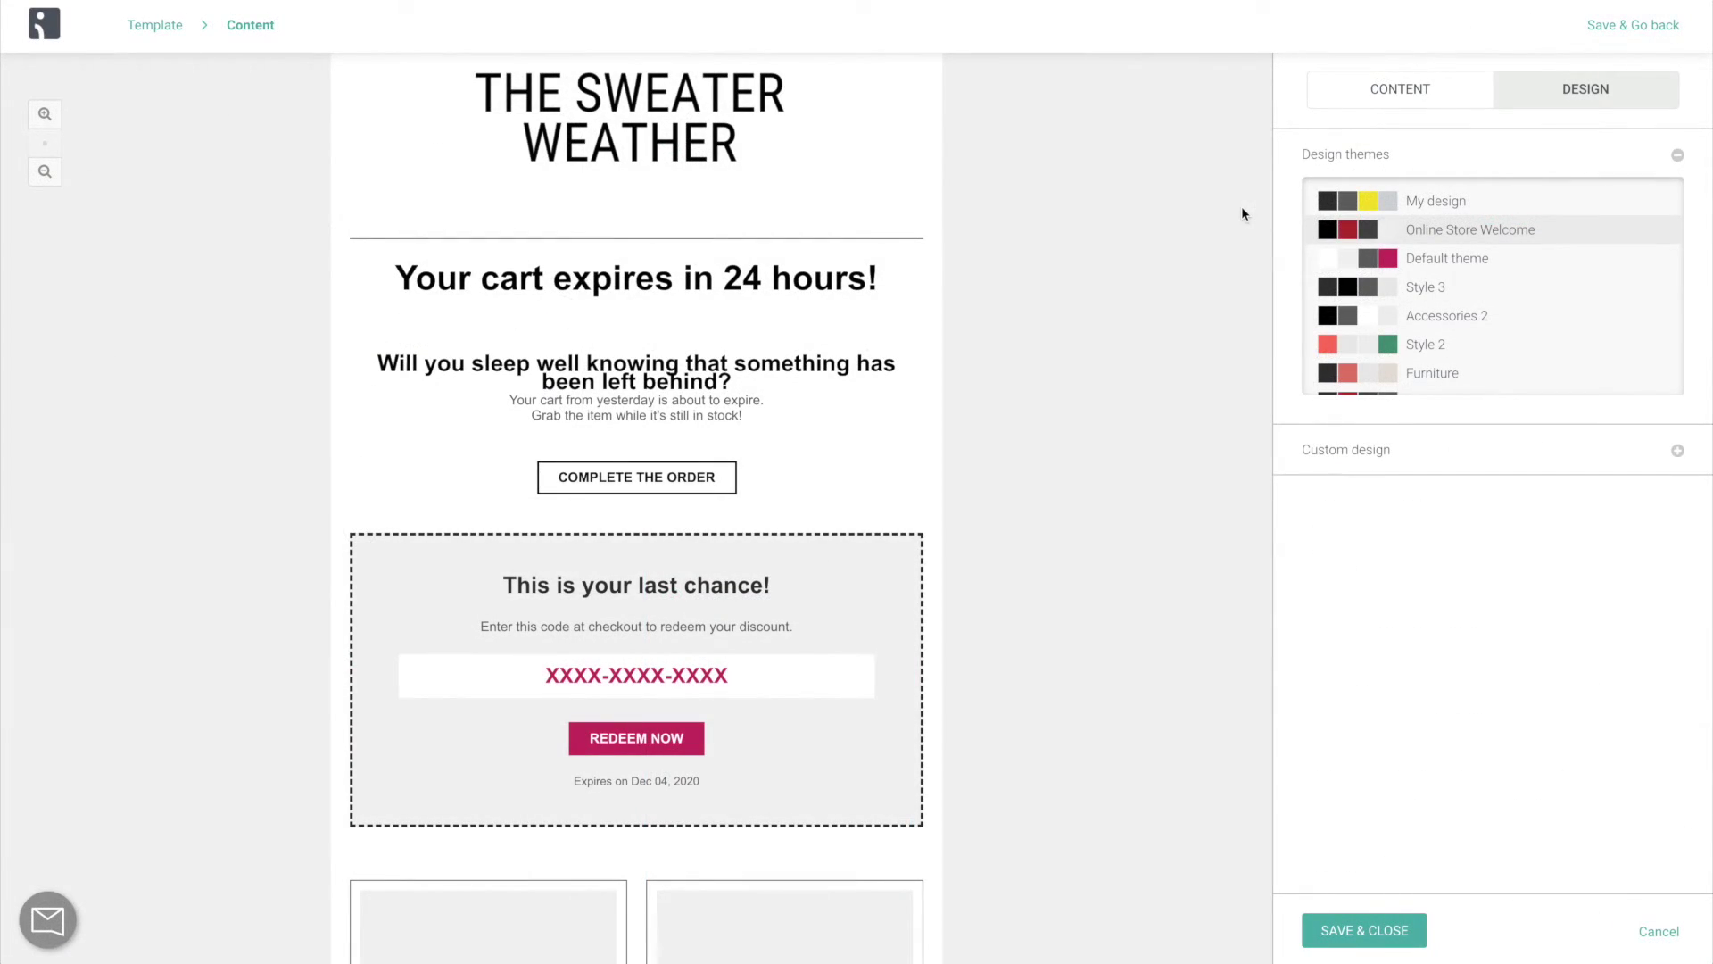
- Try the My design and Default theme styles on the email, apply the Furniture theme, and save the email
click(1428, 204)
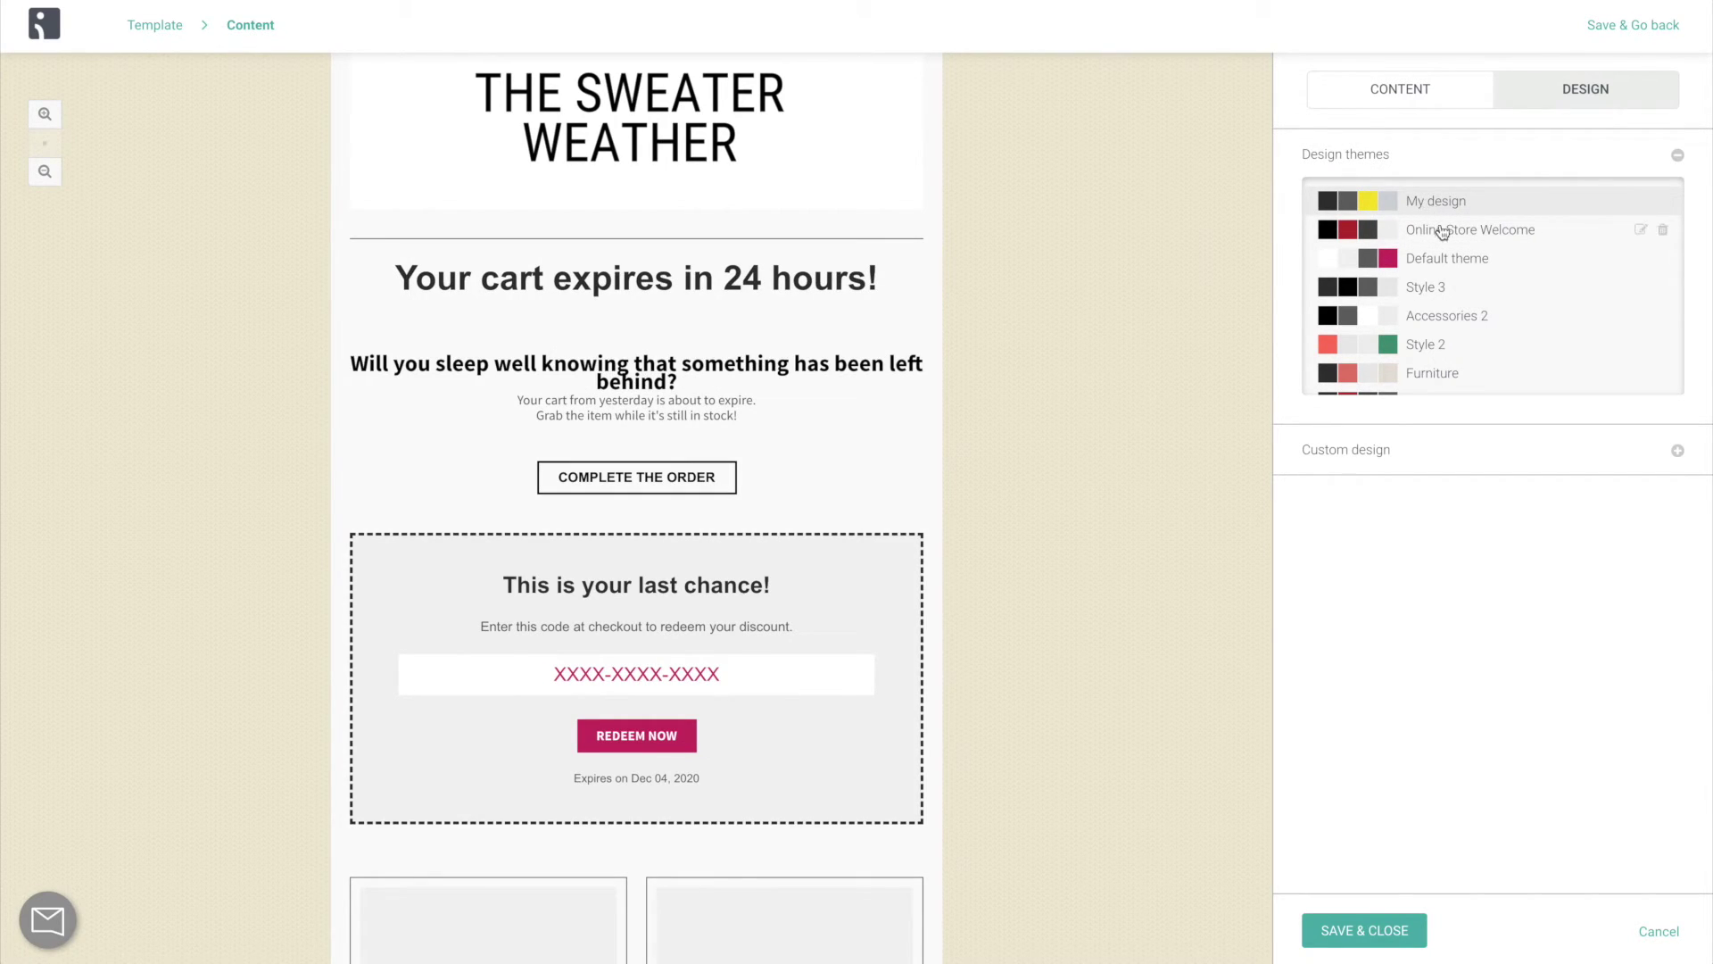
click(1438, 259)
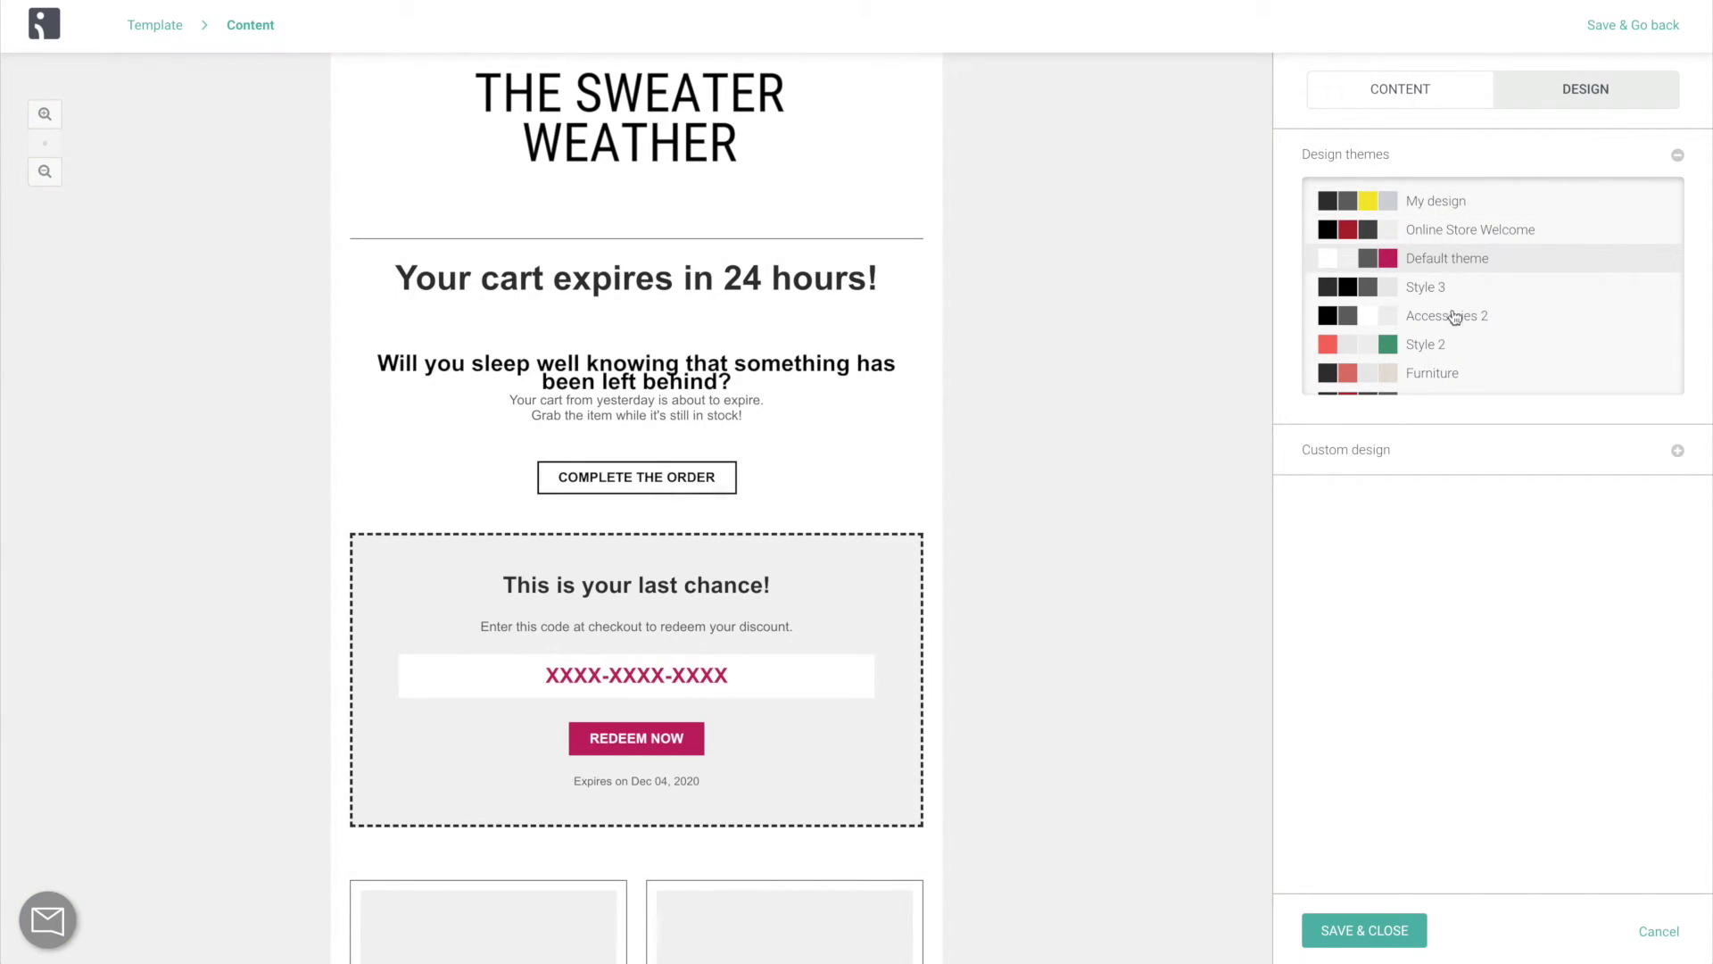
click(1445, 373)
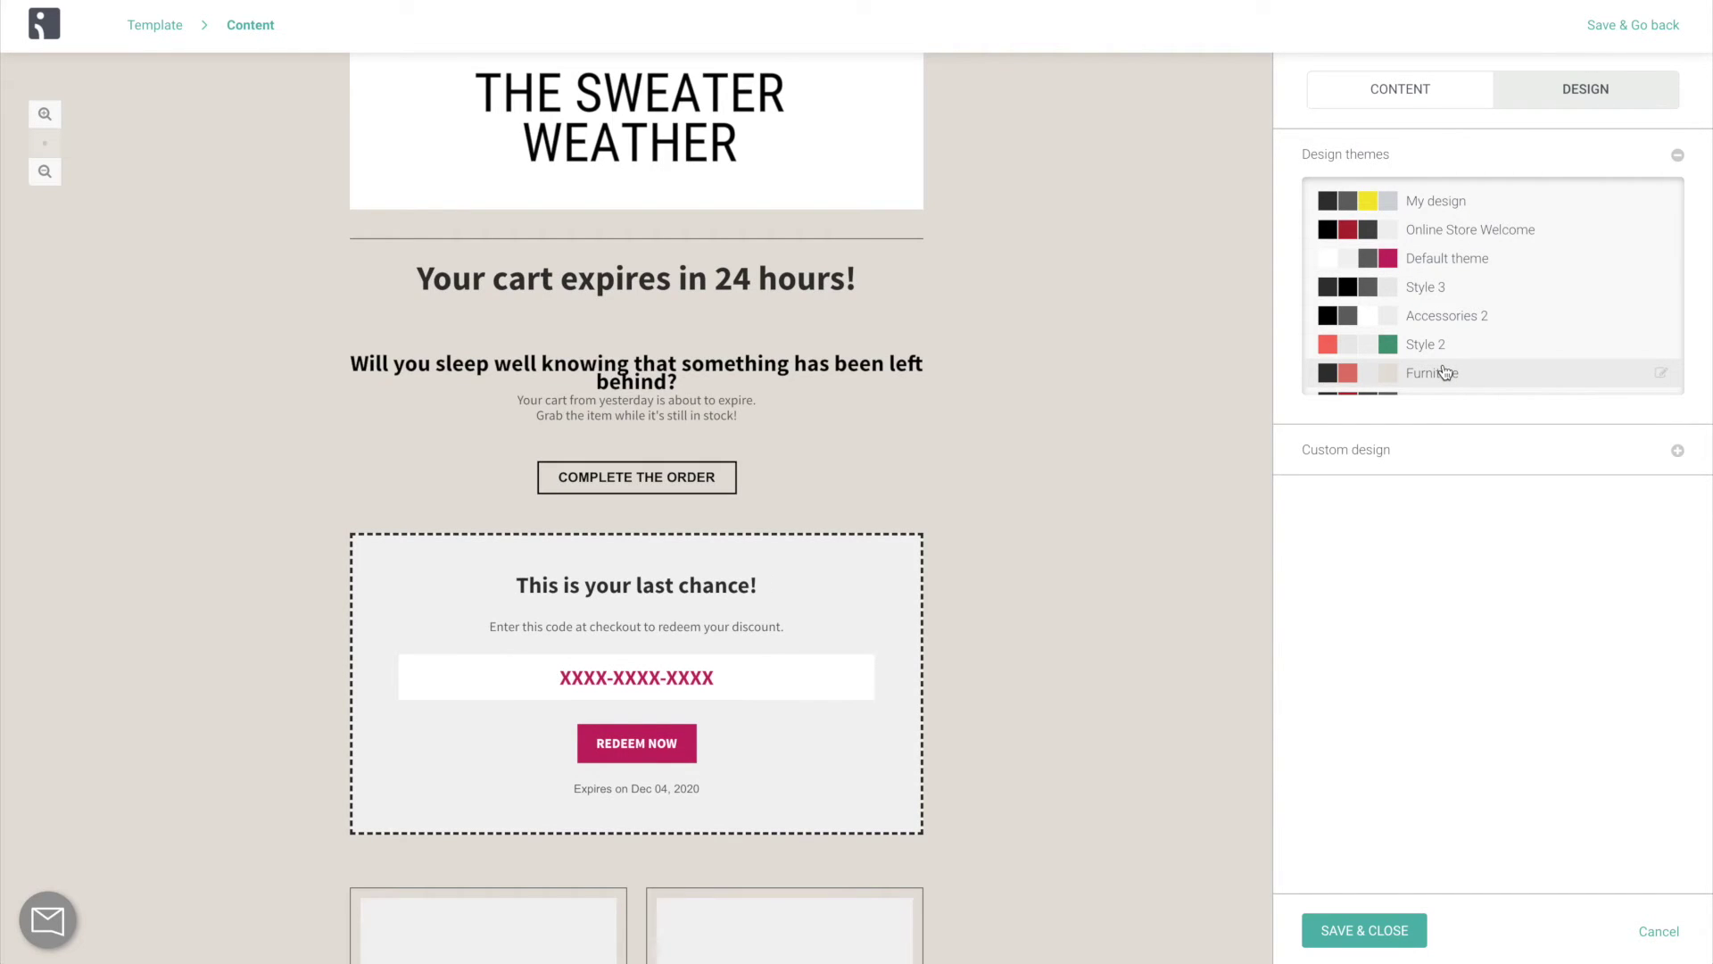
click(1352, 928)
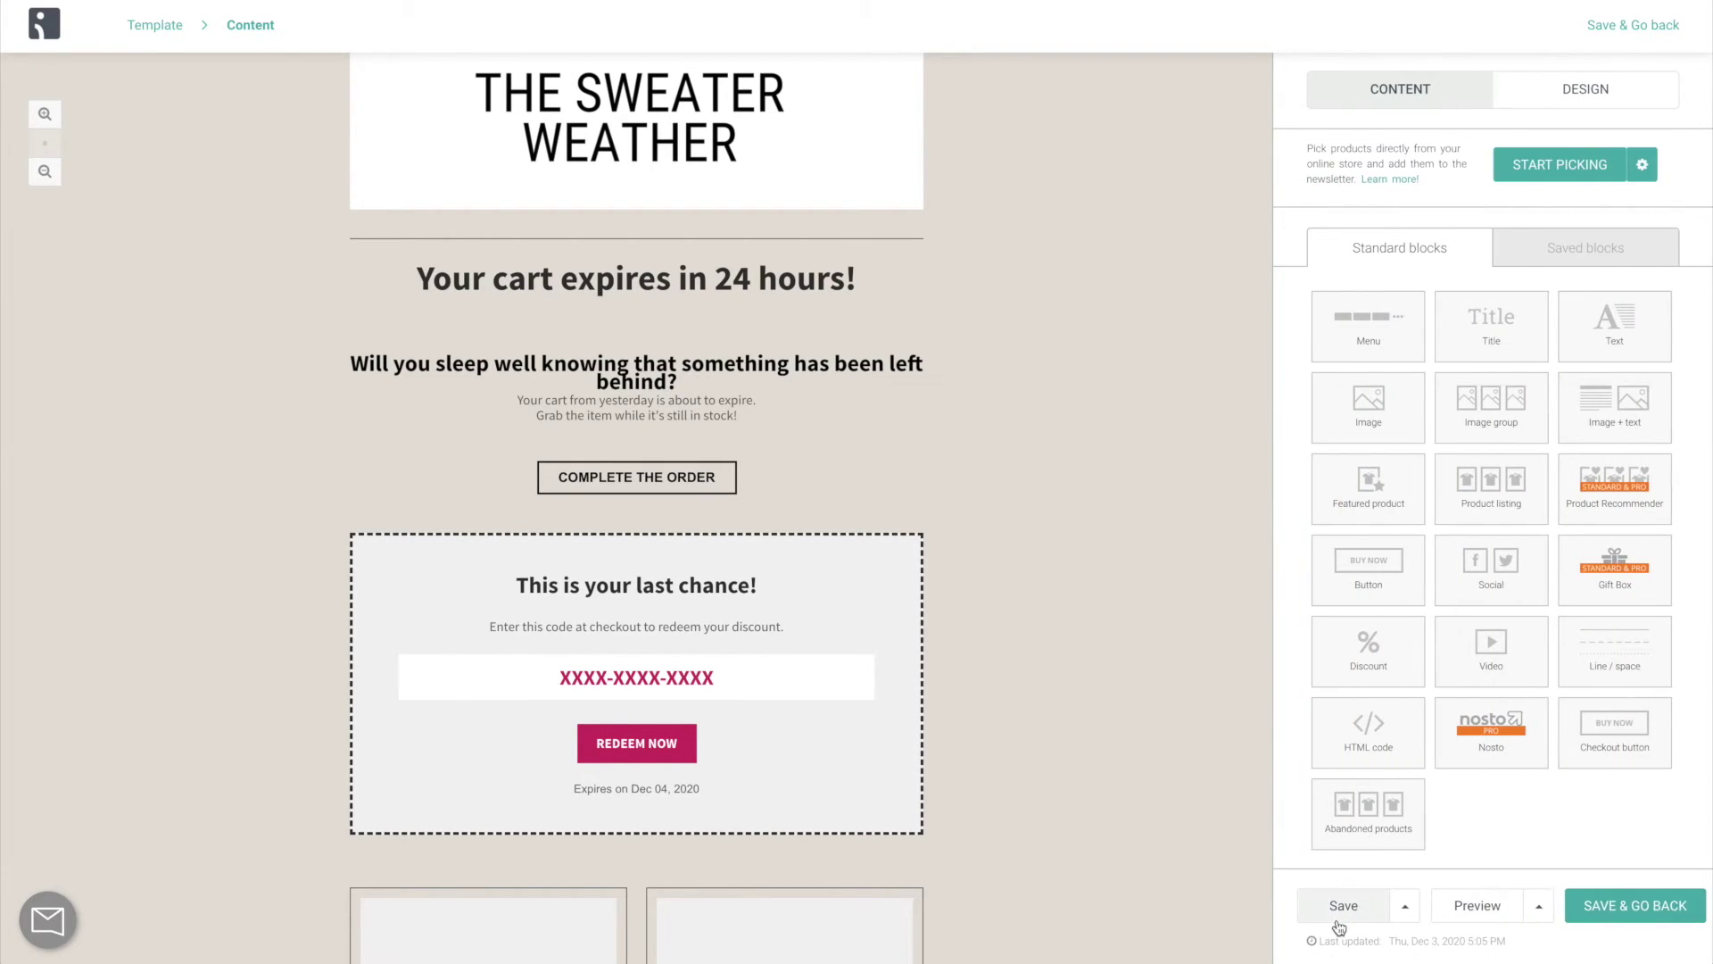
click(1597, 906)
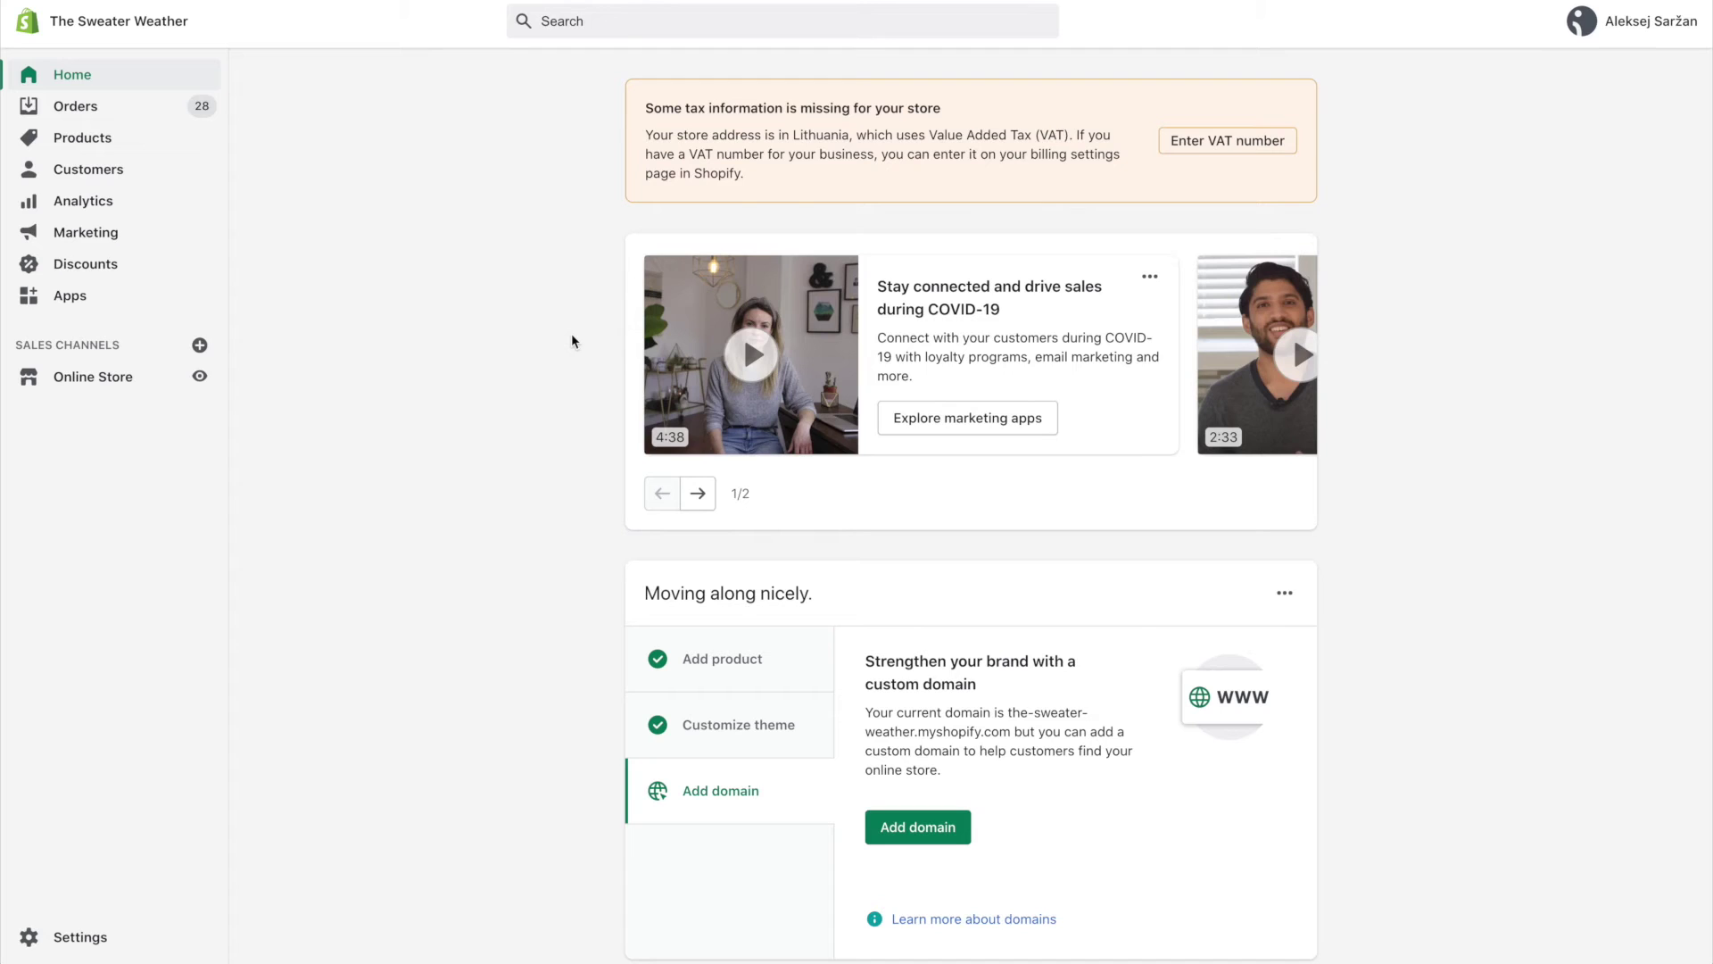
- In the Shopify admin's checkout settings, turn off automatic sending of abandoned checkout emails
click(85, 933)
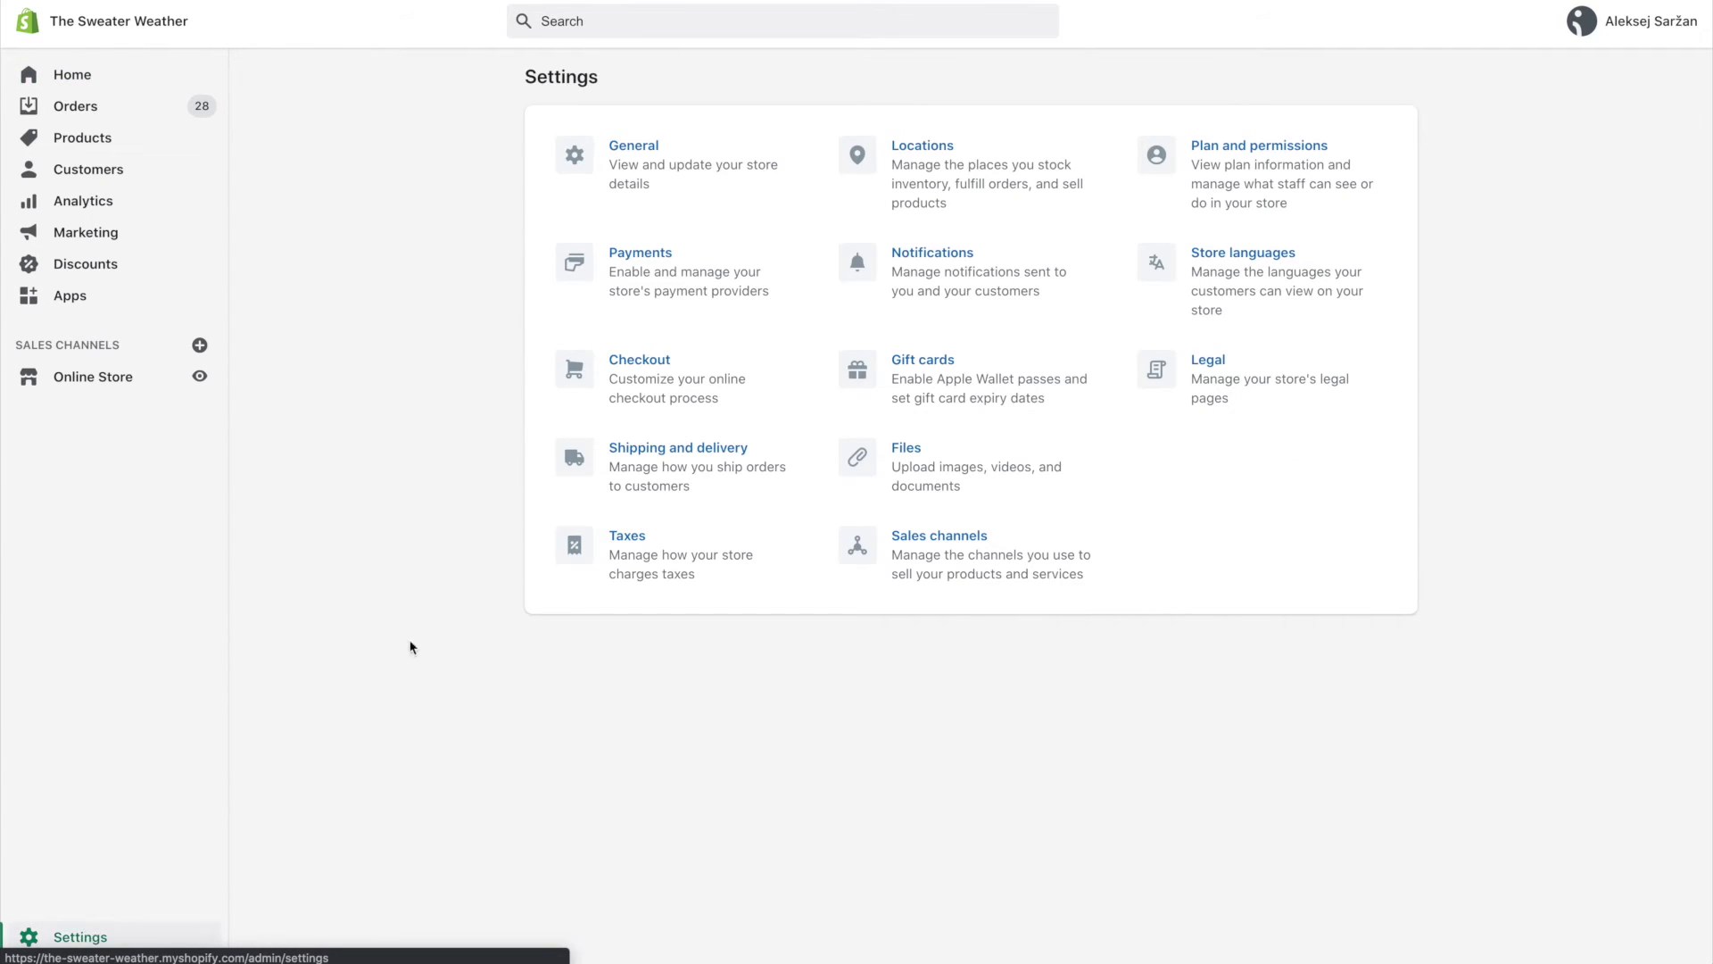
click(639, 416)
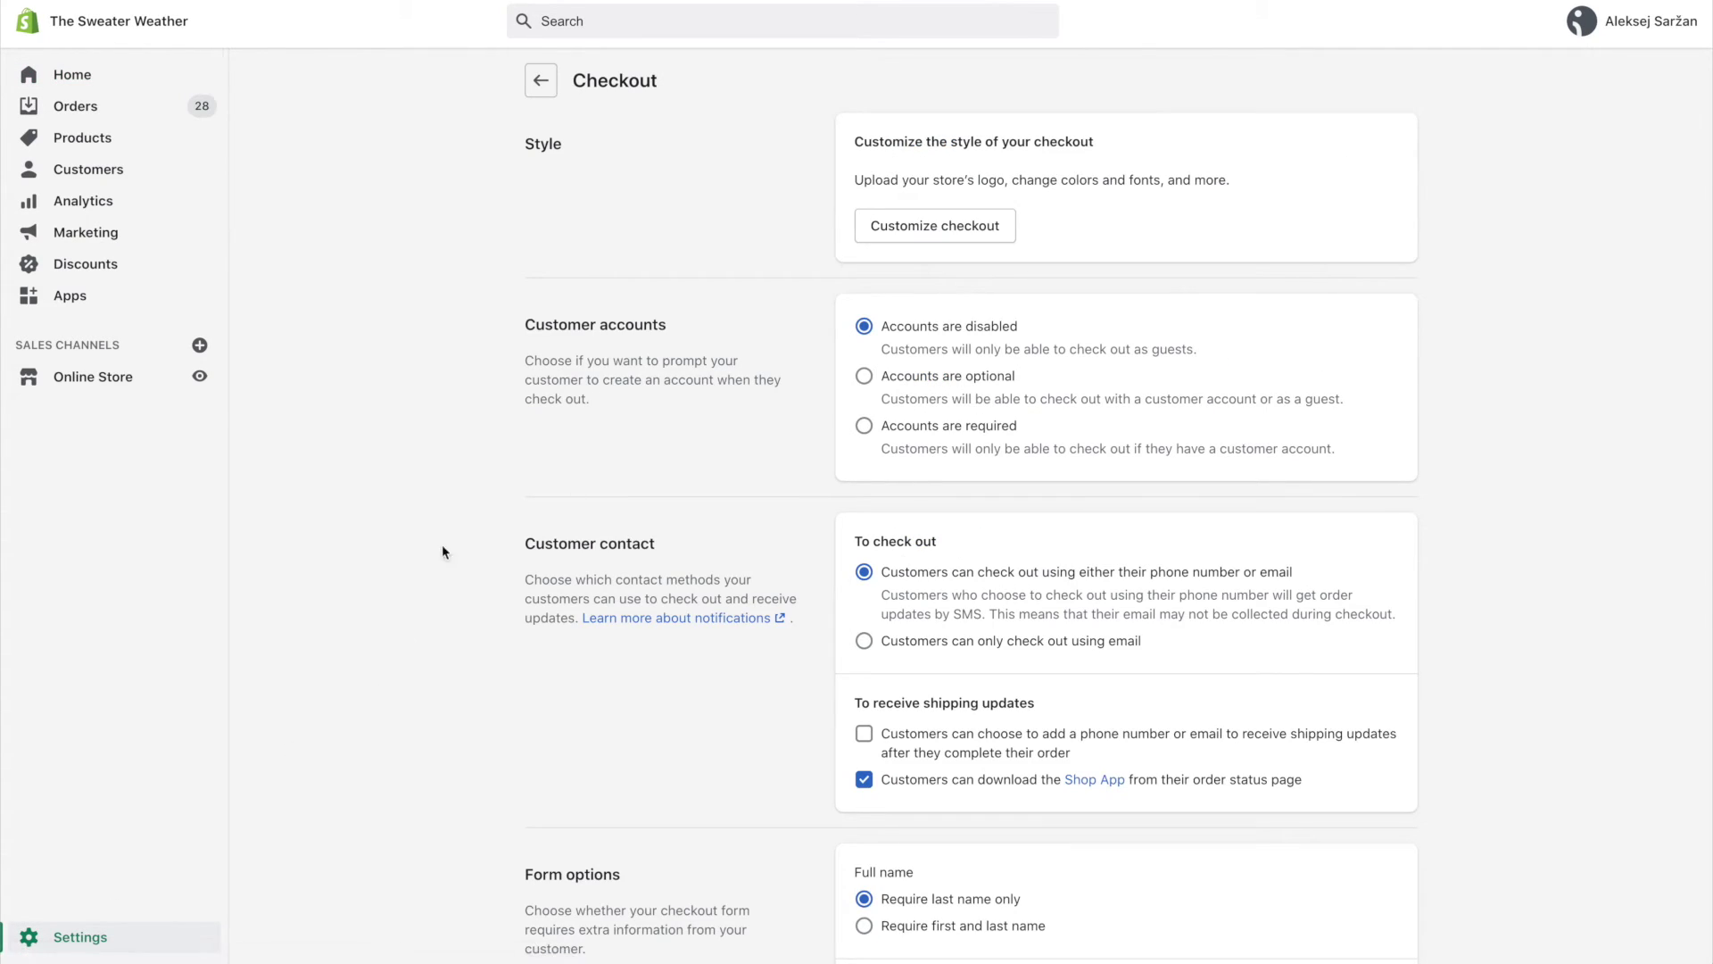
scroll(428, 550, down, 20)
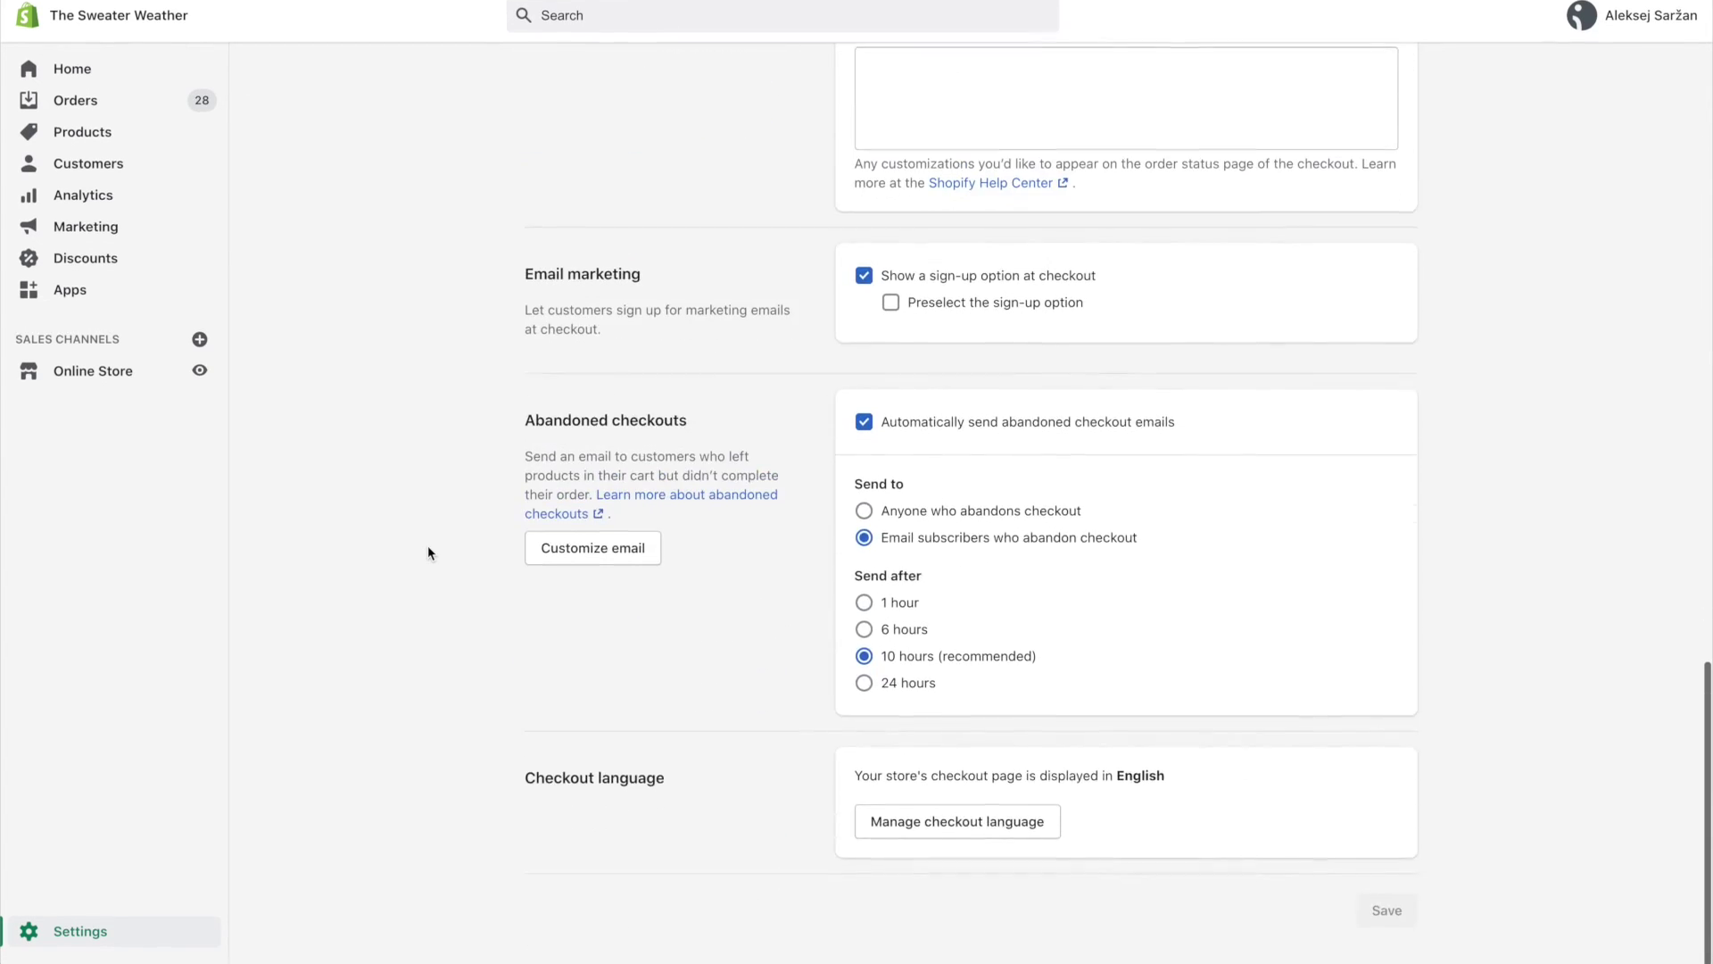
click(862, 427)
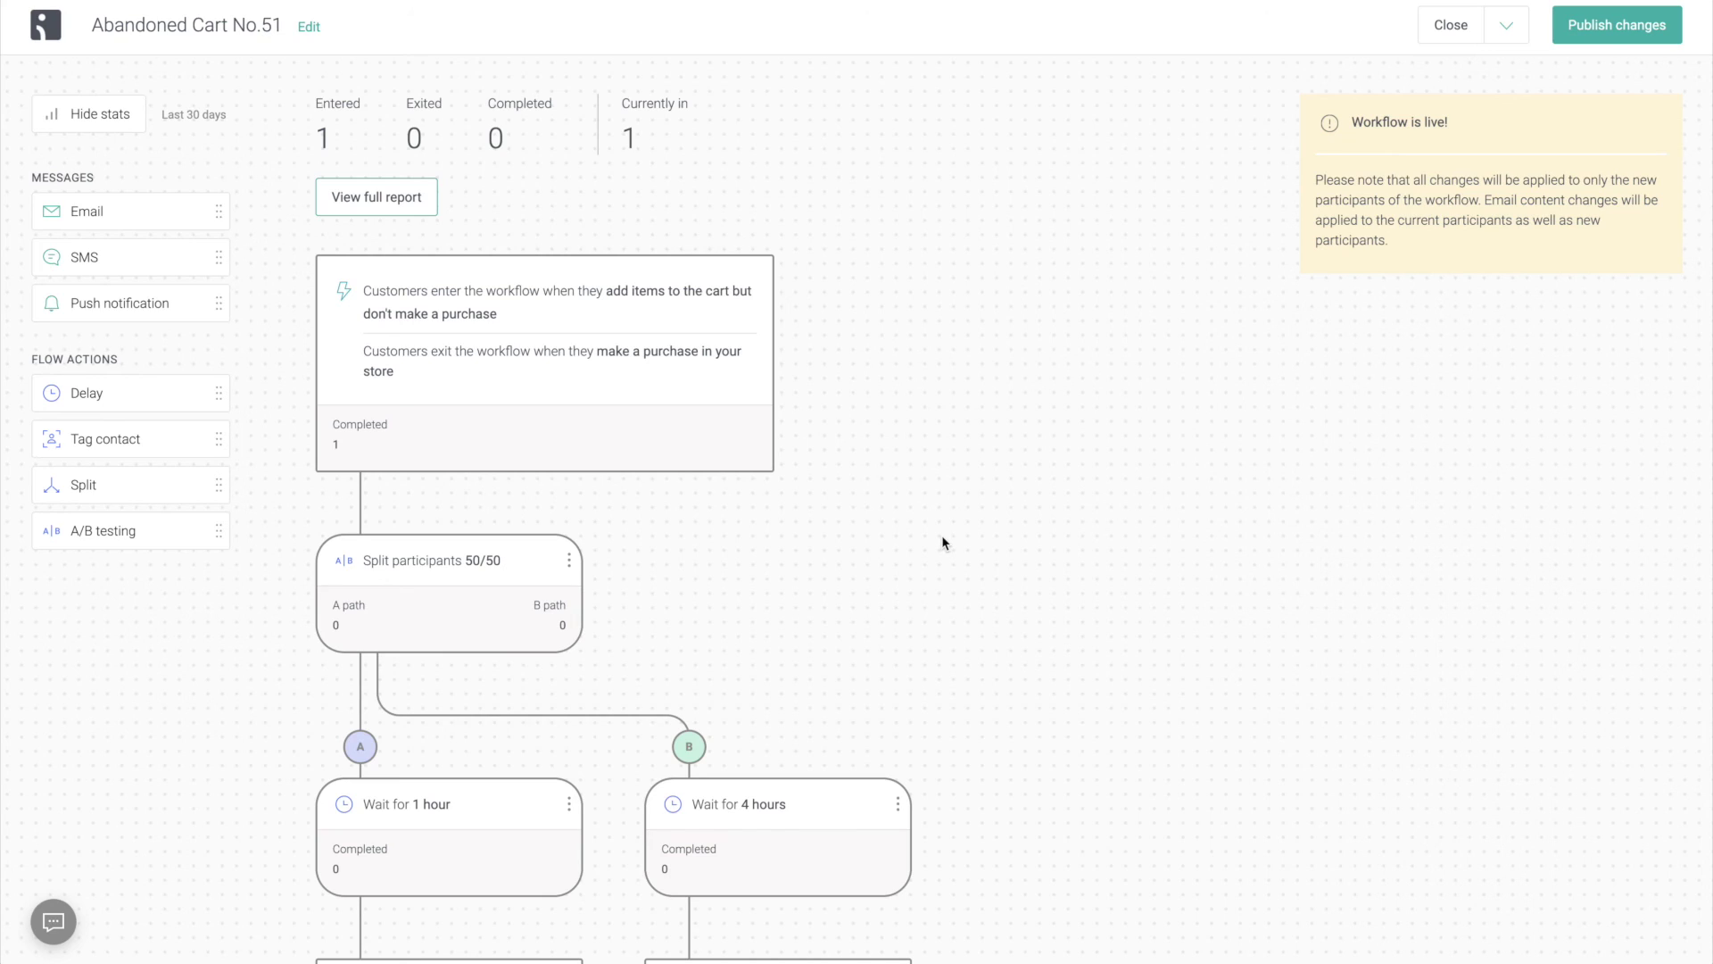
- Enable the frequency limit on the abandoned cart trigger so contacts are not re-triggered in the last 4 weeks
click(678, 432)
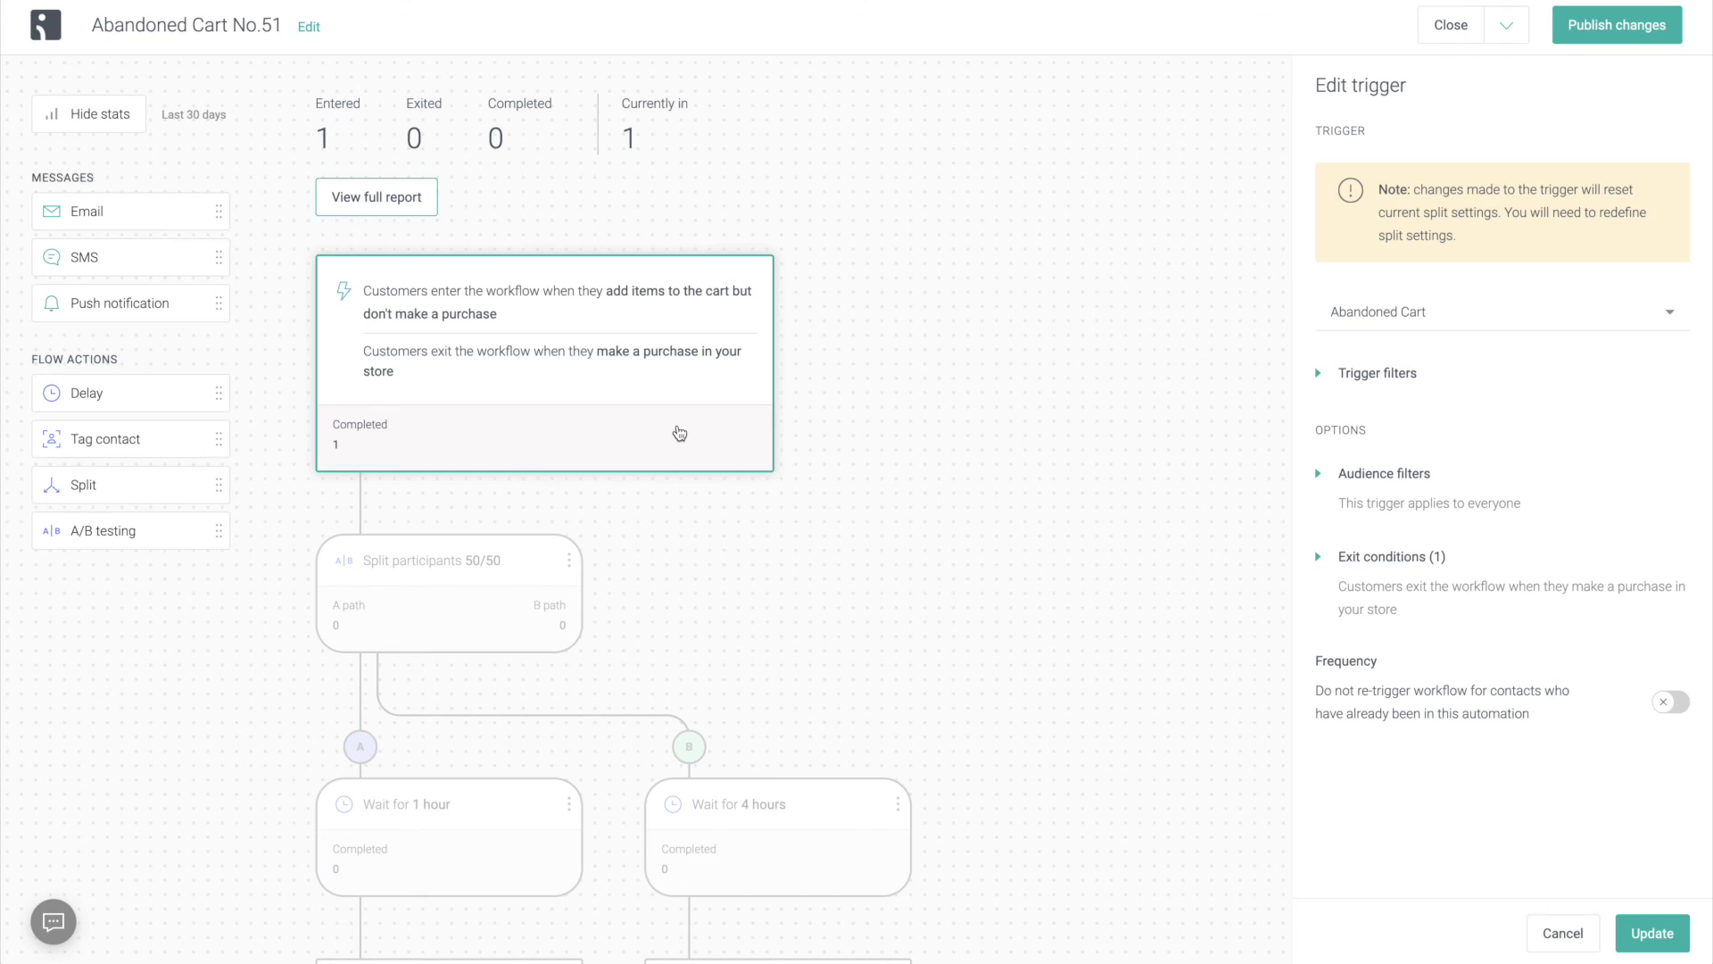
click(1657, 706)
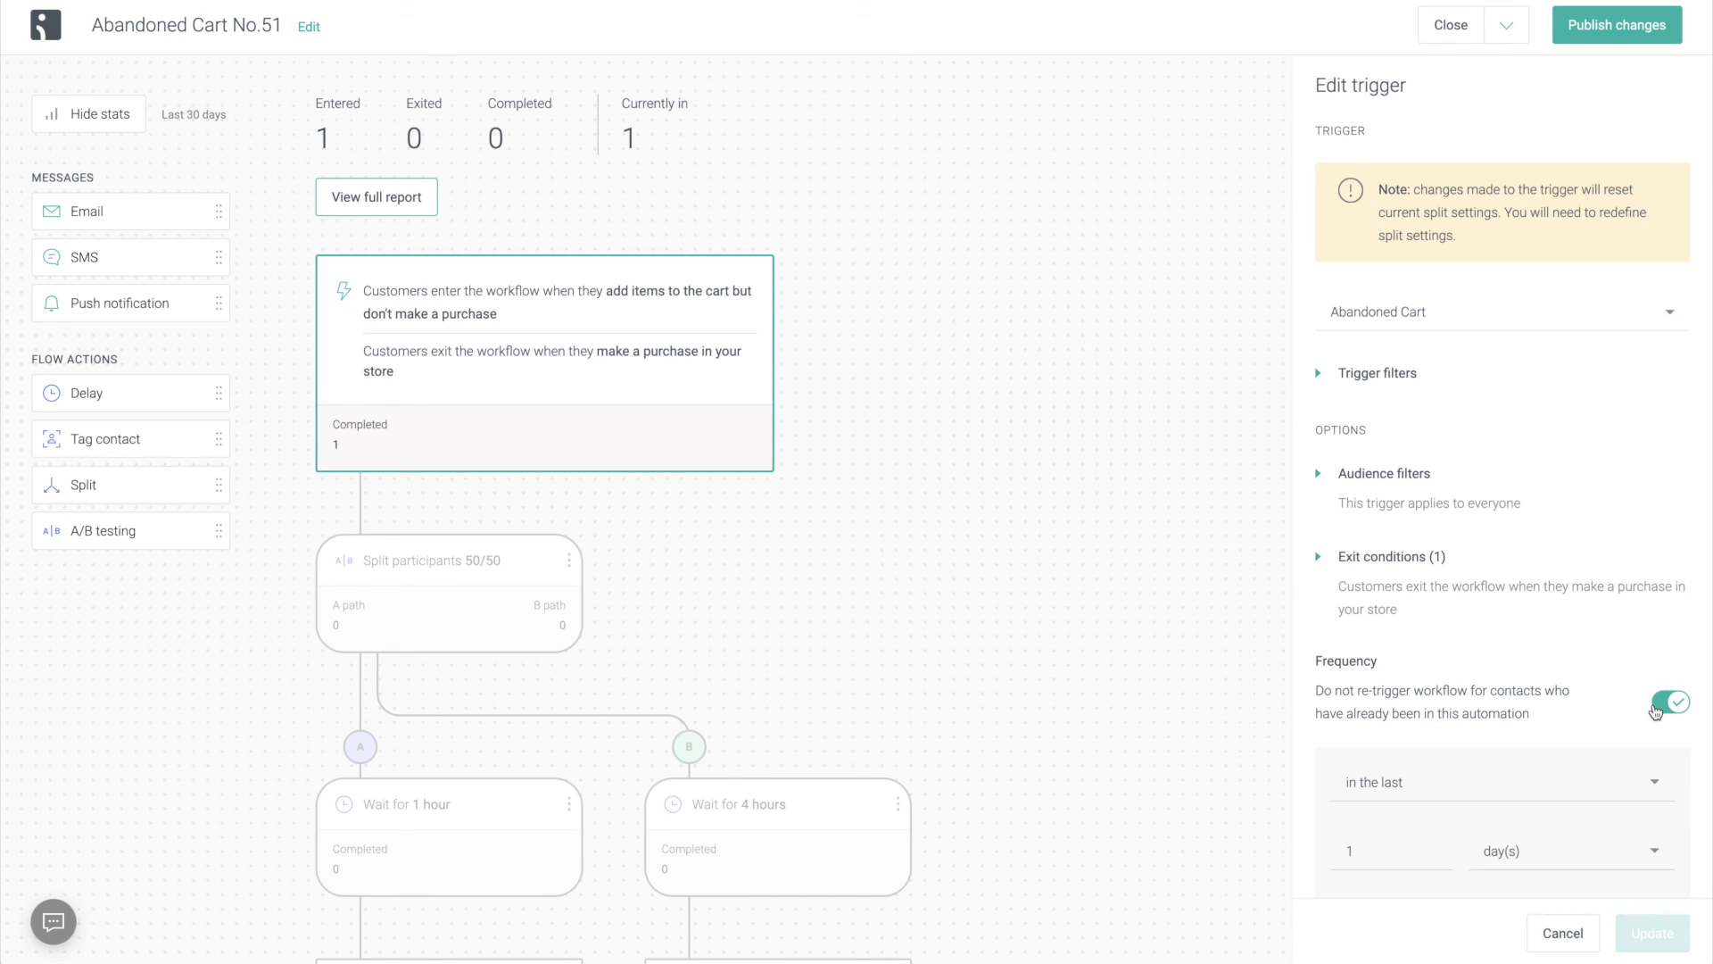
click(1544, 853)
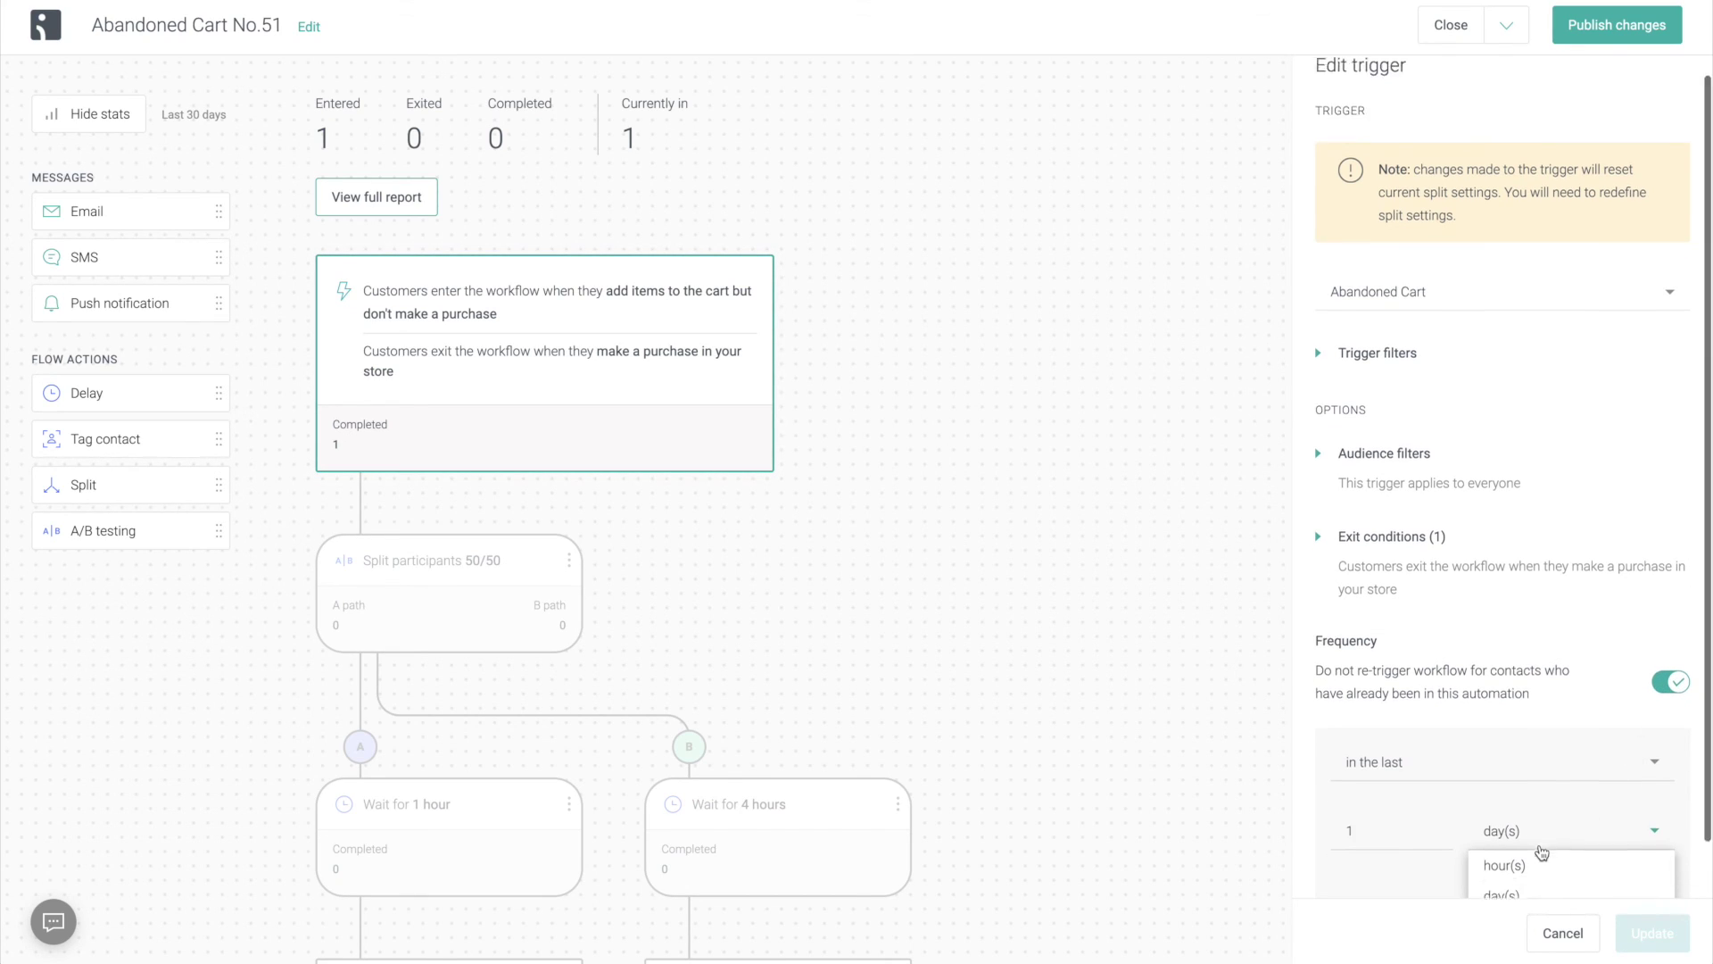
click(1506, 864)
double_click(1349, 772)
text(4)
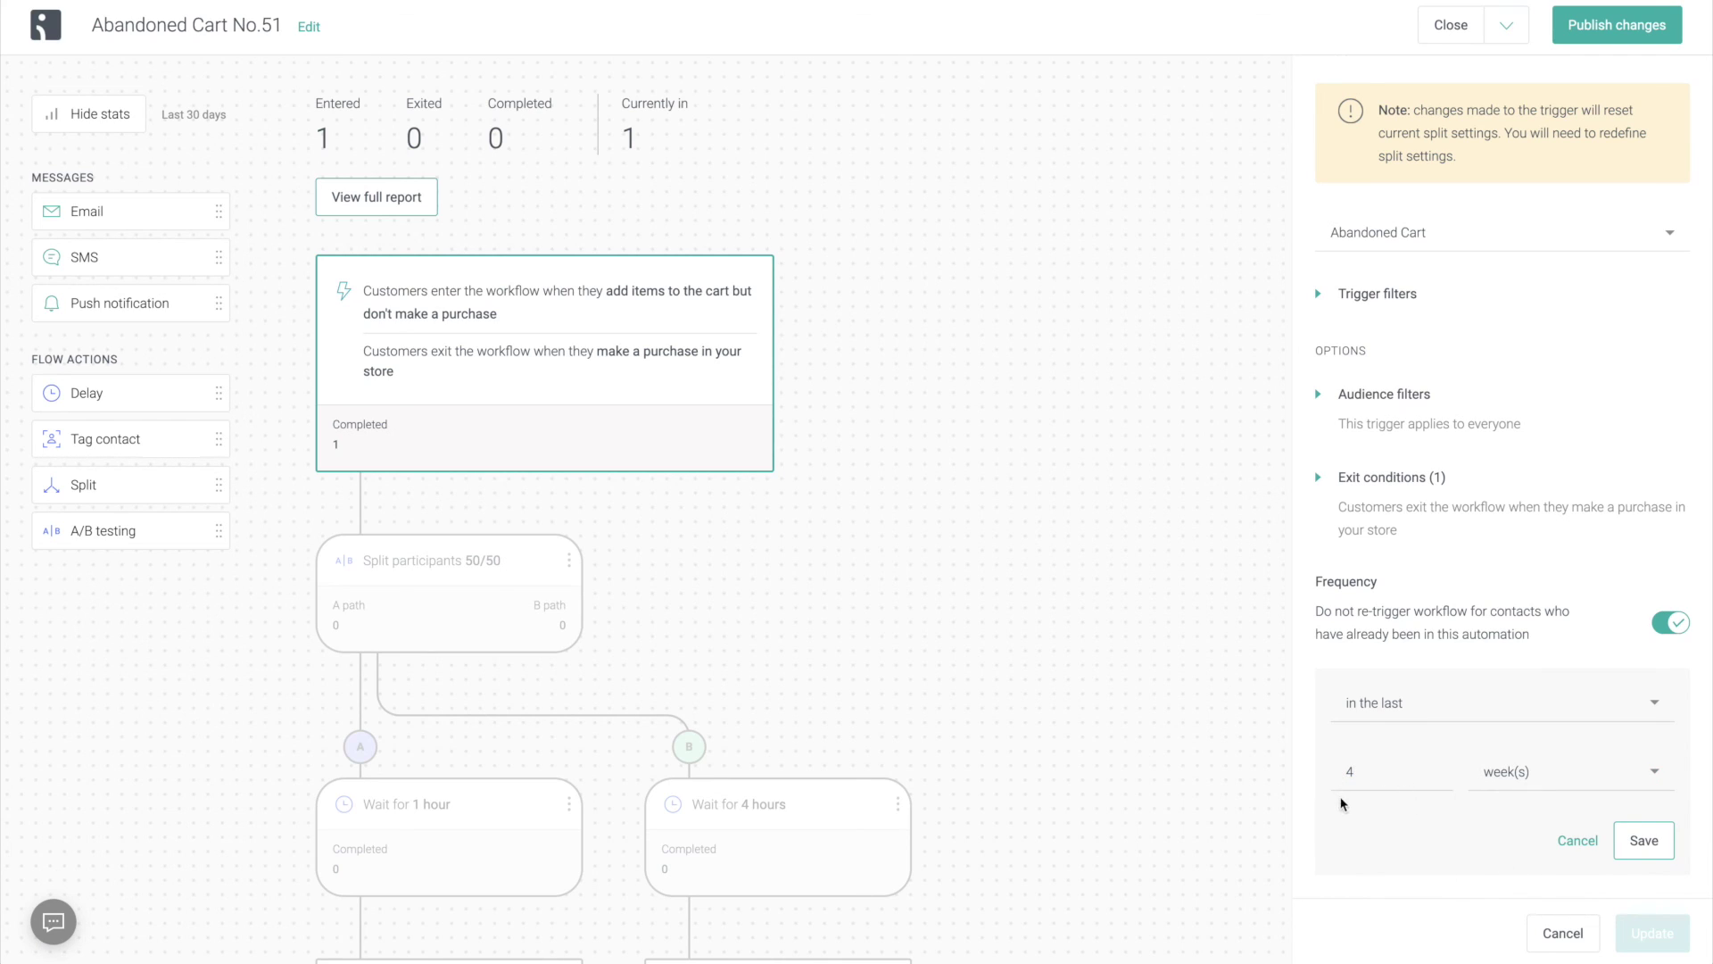
click(1646, 840)
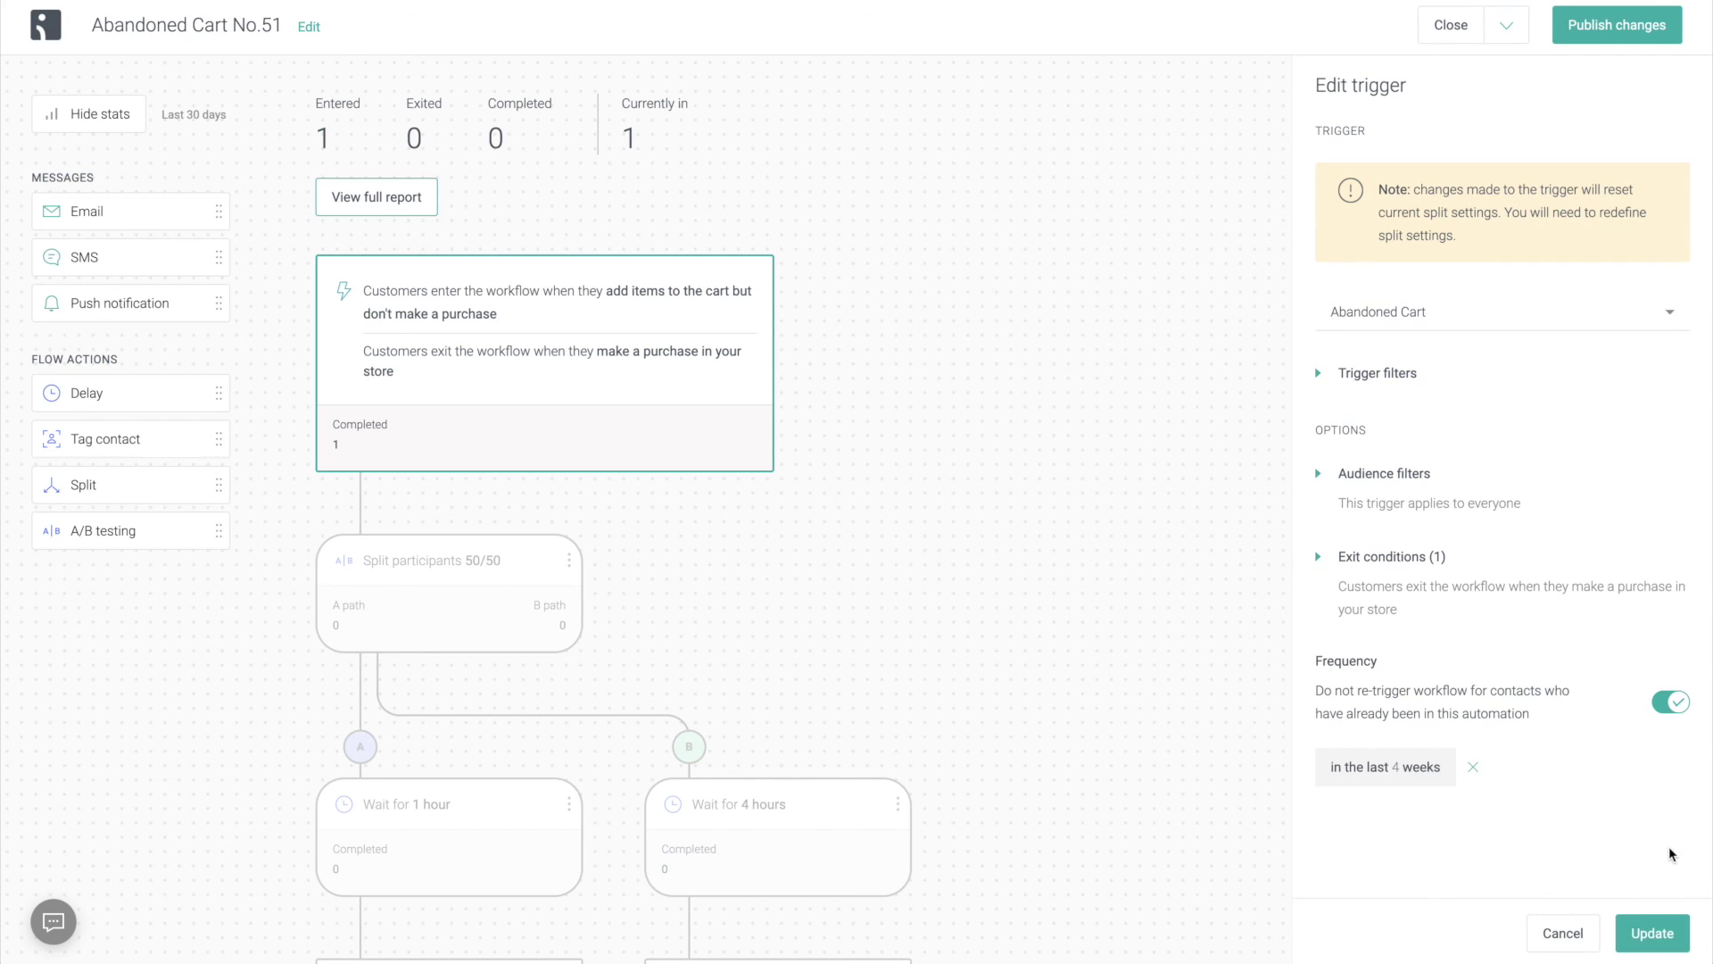